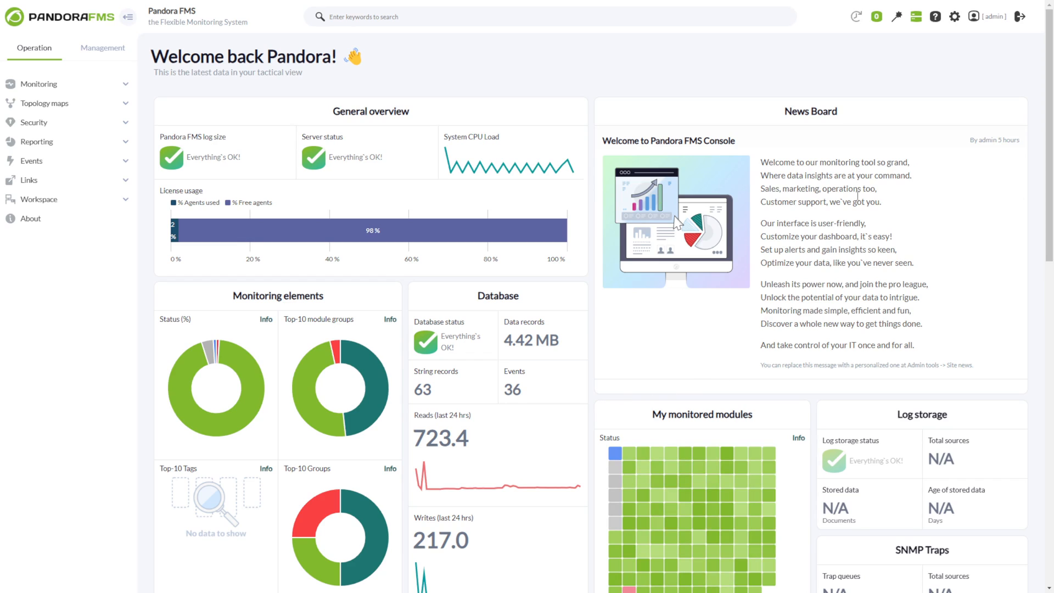
Open the data server's remote configuration and find the discoveryserver parameter to check that the Discovery server is activated.
left_click(916, 21)
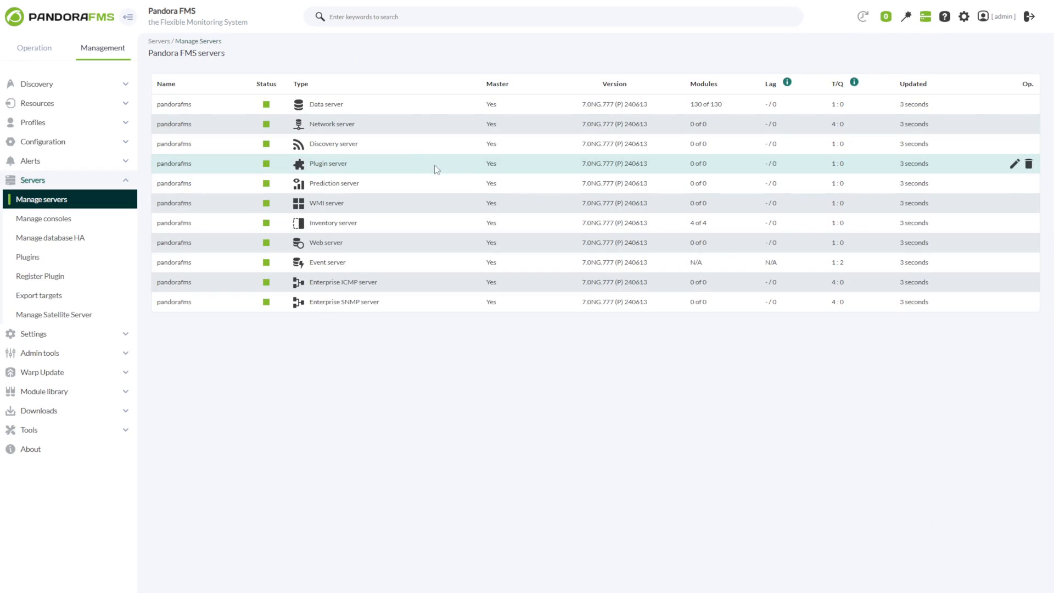
left_click_drag(367, 144, 315, 145)
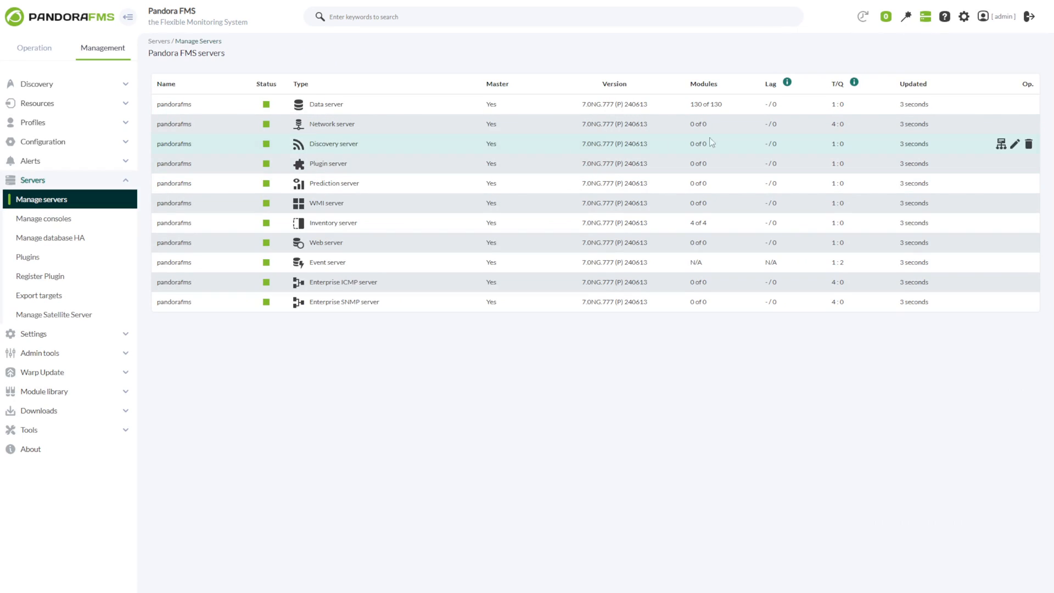
left_click(1001, 104)
key("ctrl+f")
type("discoveryserver")
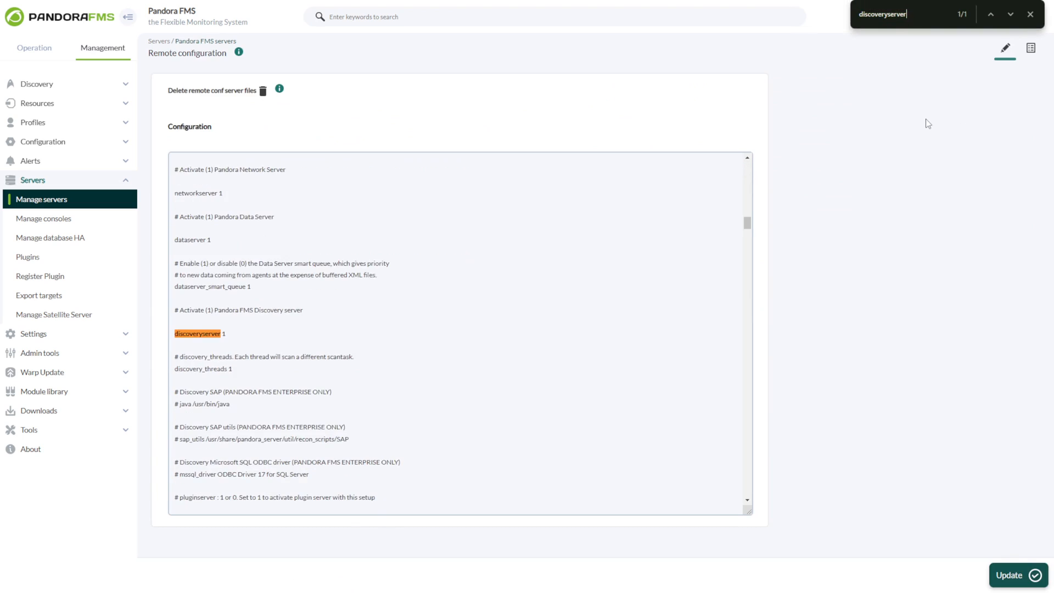
left_click_drag(242, 337, 175, 337)
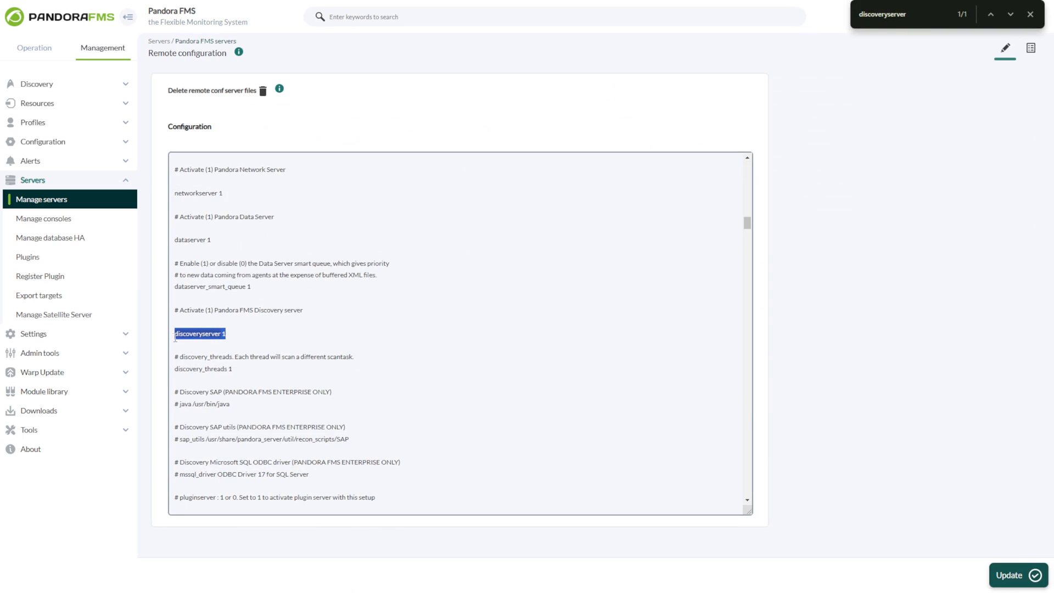
left_click(248, 335)
key("Escape")
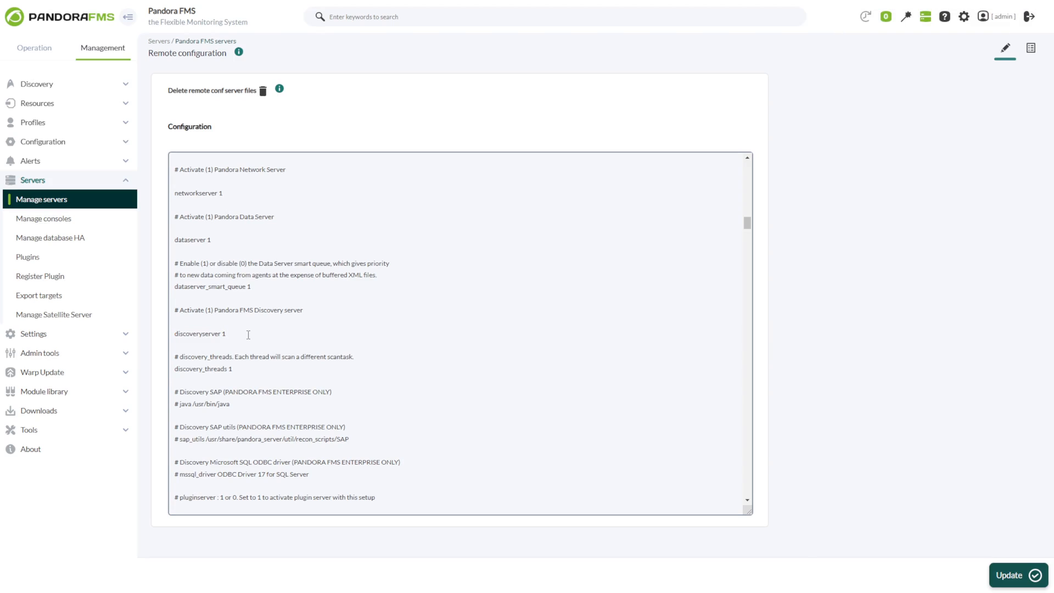
Start a new Net Scan task from the Host & Devices section of Discovery.
left_click(75, 86)
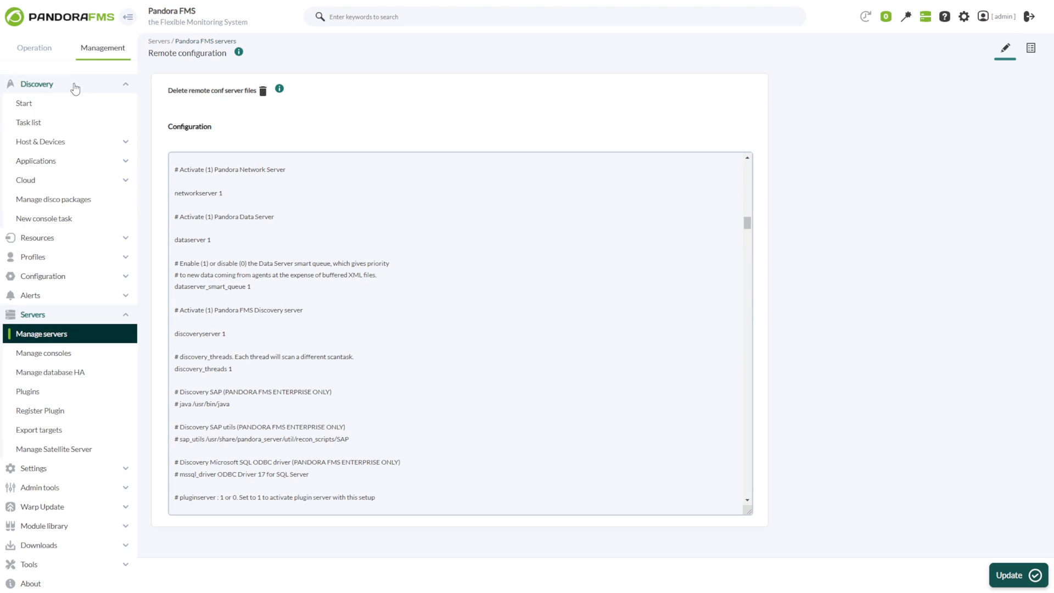
left_click(47, 112)
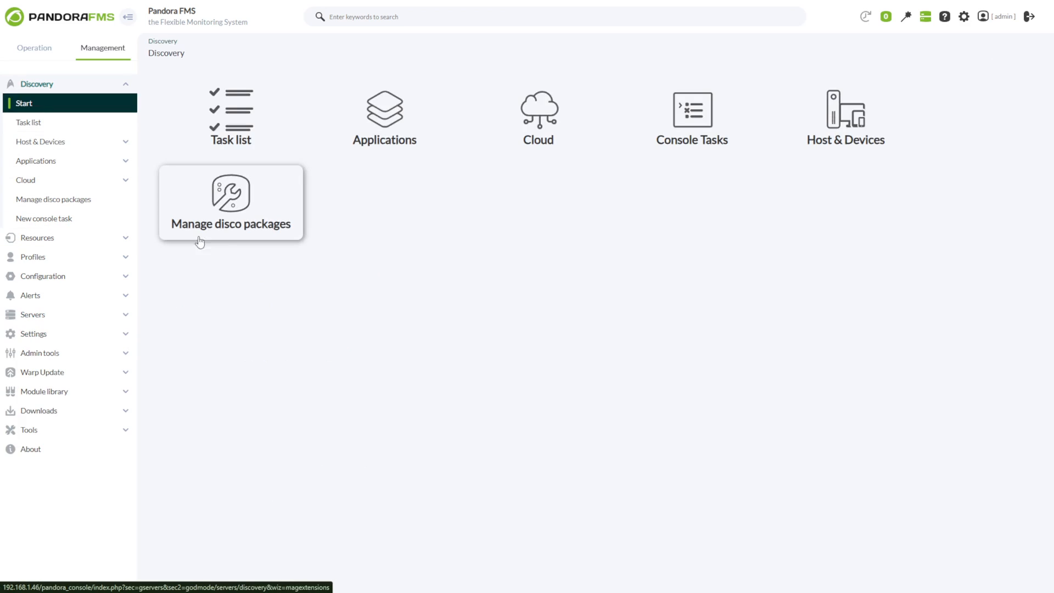
left_click(805, 129)
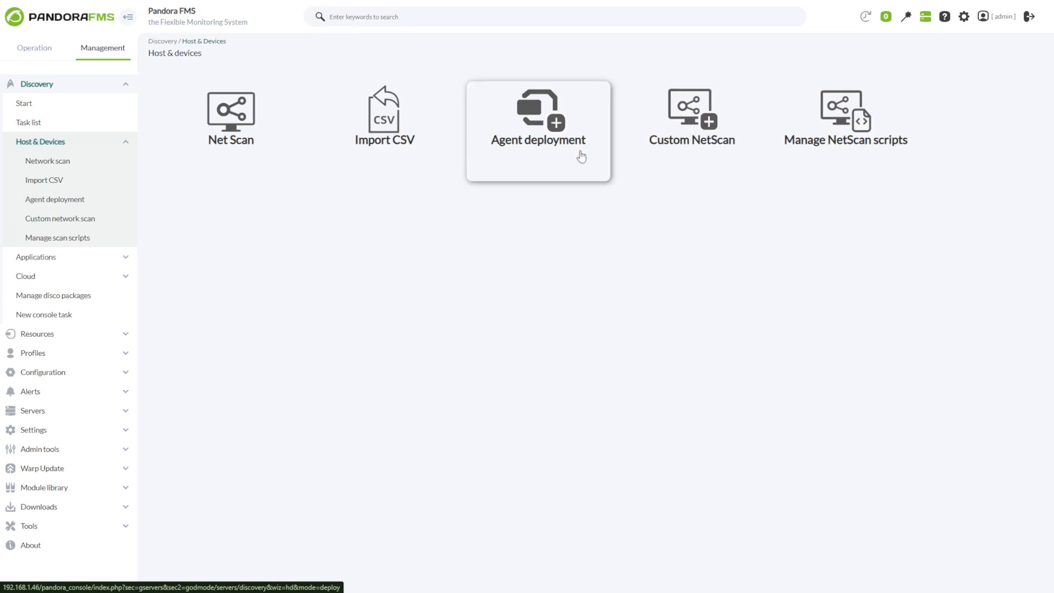
left_click(254, 171)
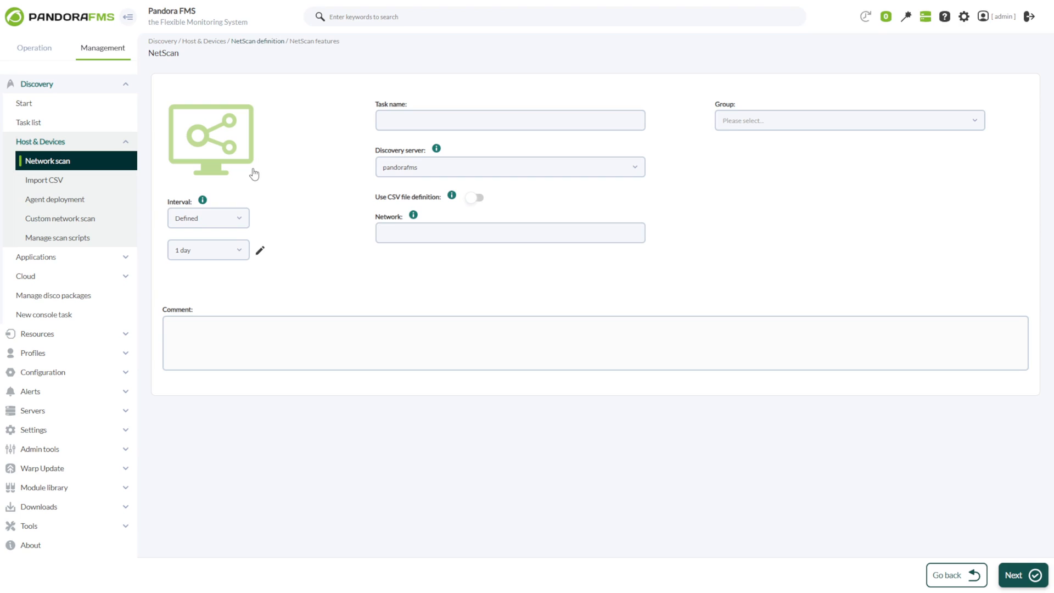
Name the scan task Netscan and assign it to the Network group.
left_click(425, 116)
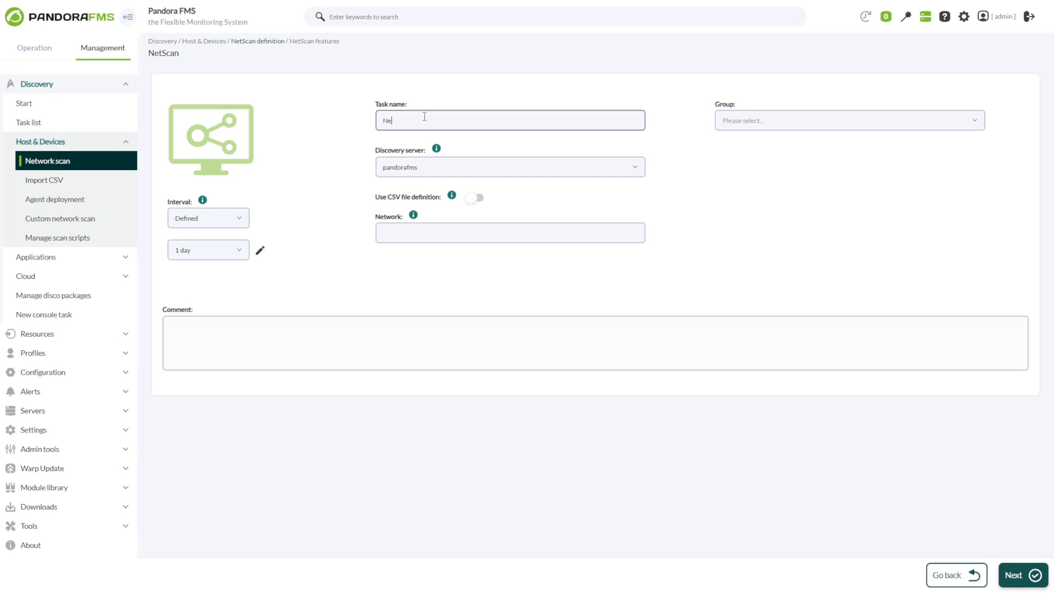
left_click(753, 121)
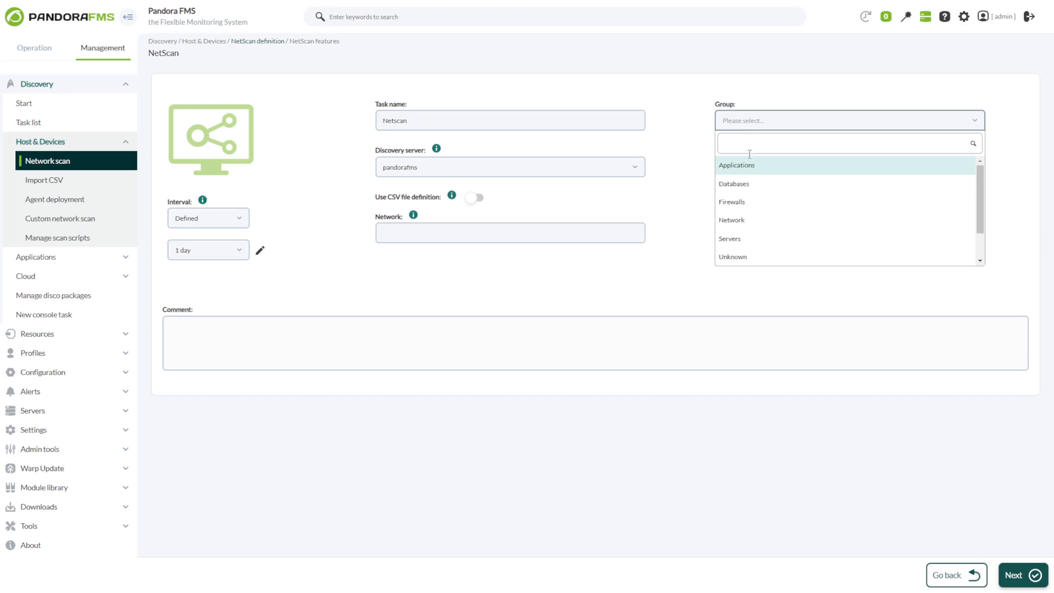
left_click(742, 220)
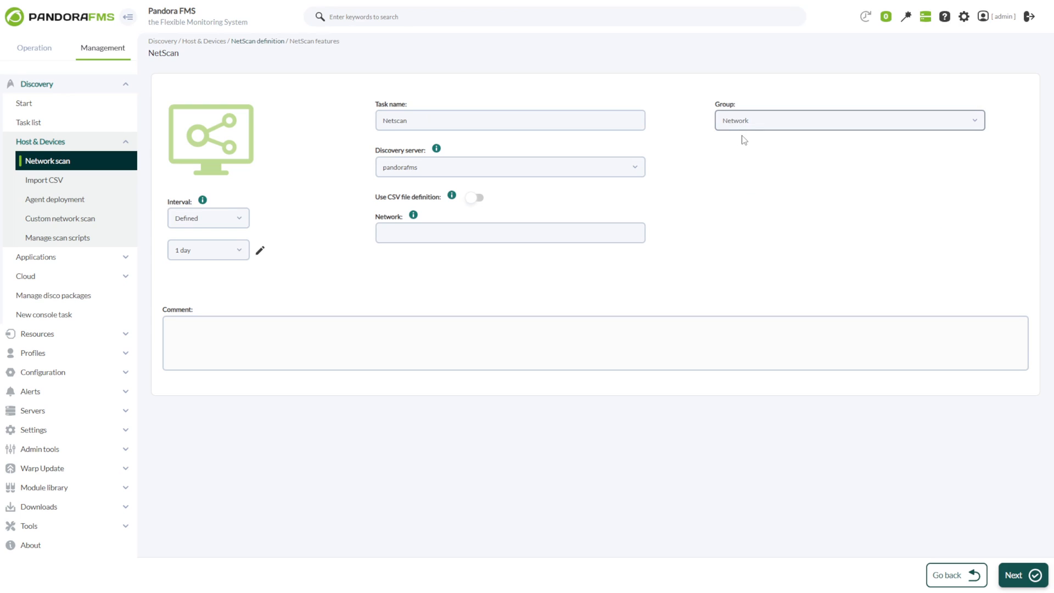
Choose pandorafms as the discovery server and review the interval options, keeping the defined interval of 1 day.
left_click(420, 170)
left_click(401, 214)
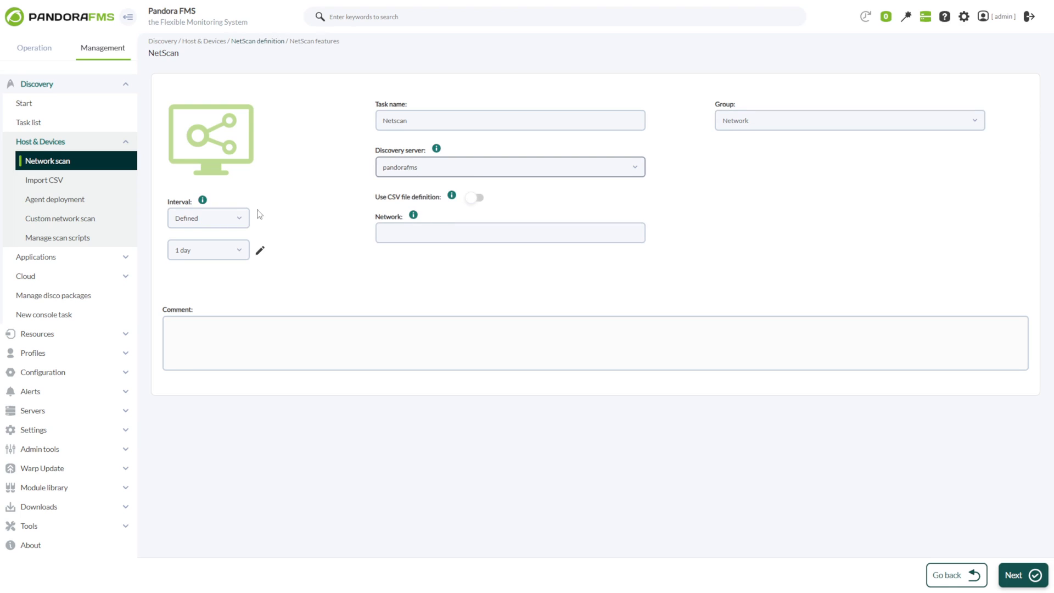
left_click(232, 225)
left_click(230, 225)
left_click(229, 249)
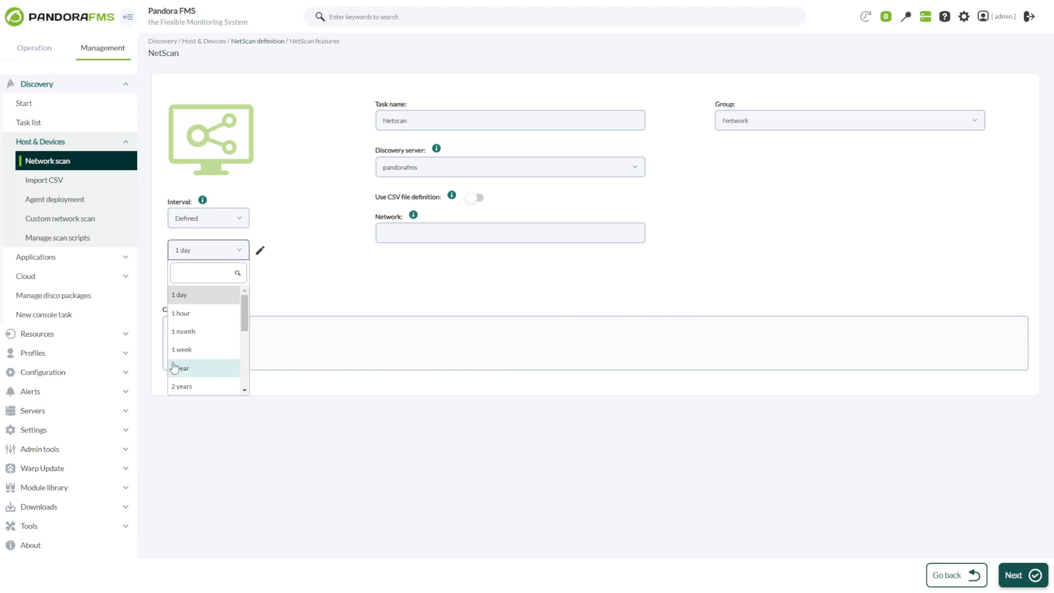
left_click(264, 276)
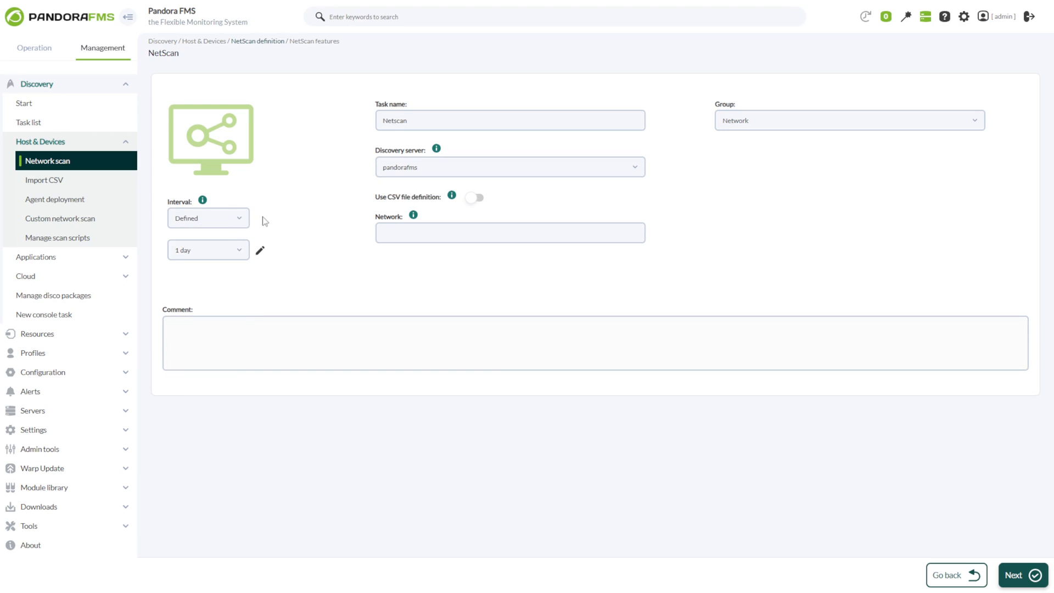
Enter the comment Description and set the network to scan to 192.168.1.0/24.
left_click(413, 231)
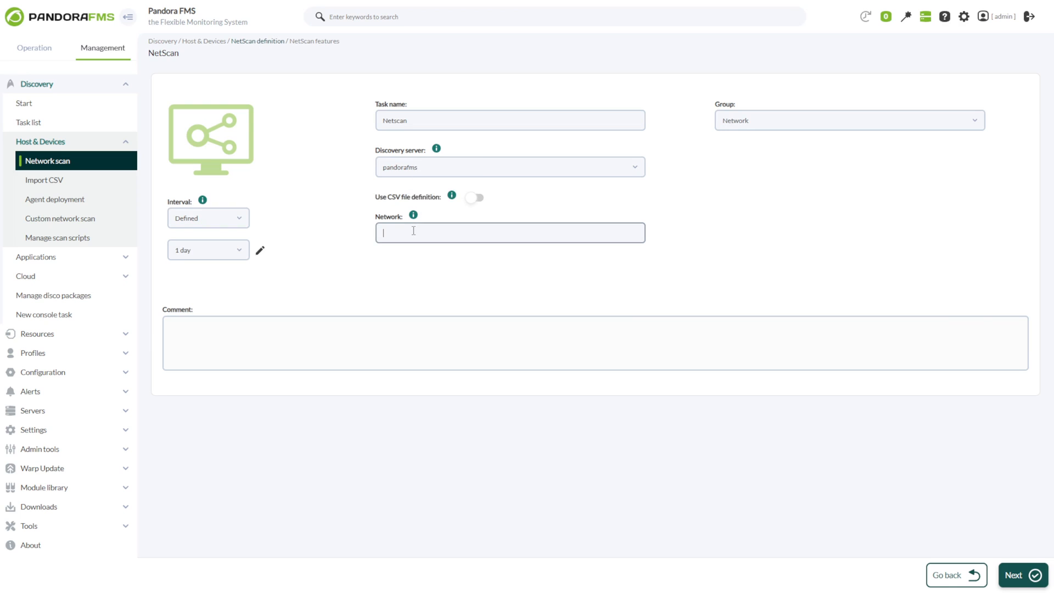
left_click(384, 327)
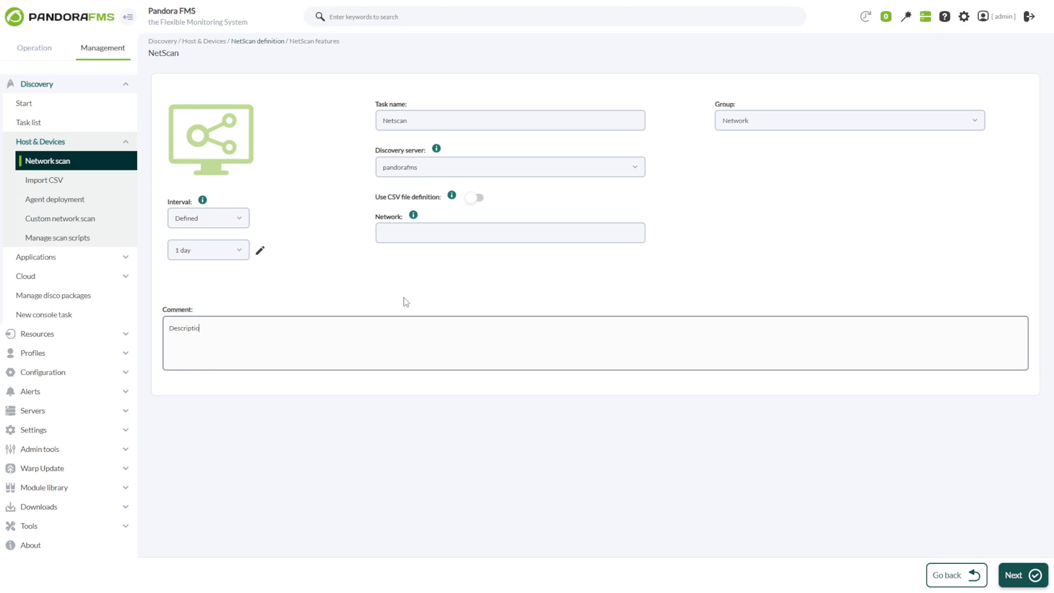
left_click(435, 237)
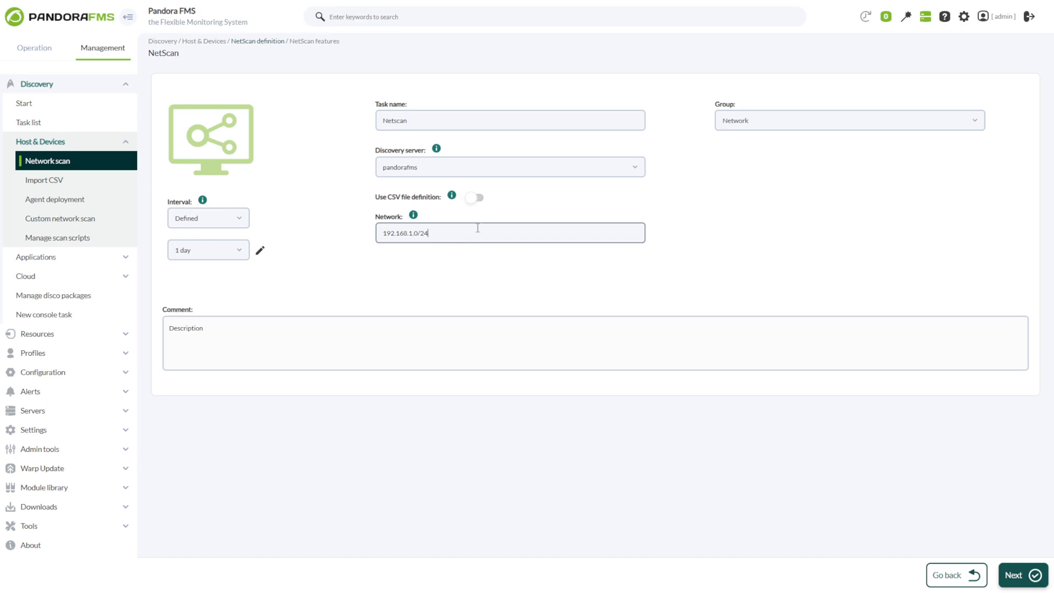
Check the CSV file definition option, leave it disabled and continue to the scan features.
left_click(475, 199)
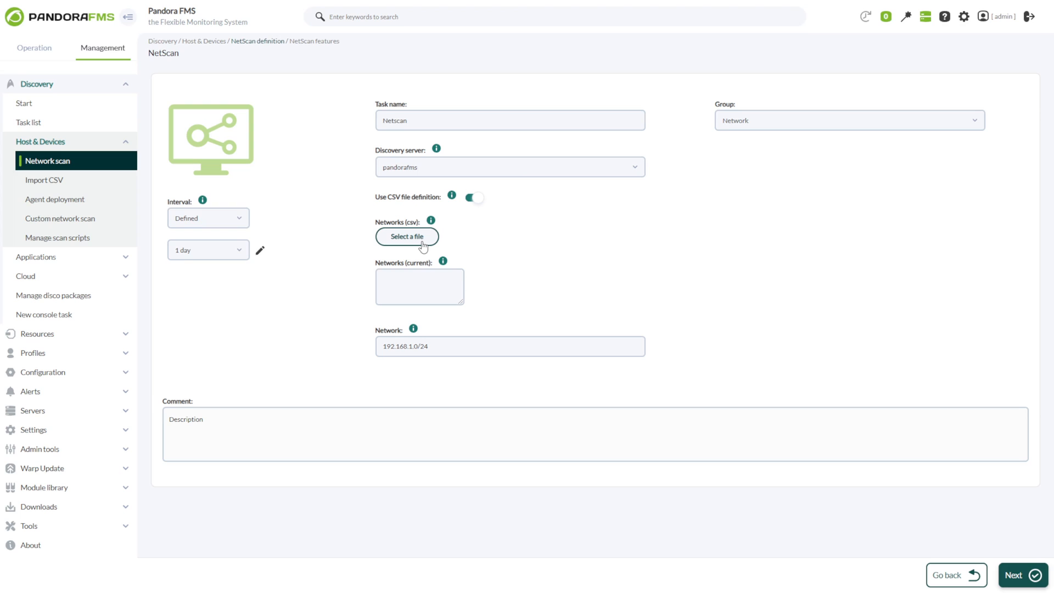
left_click(478, 198)
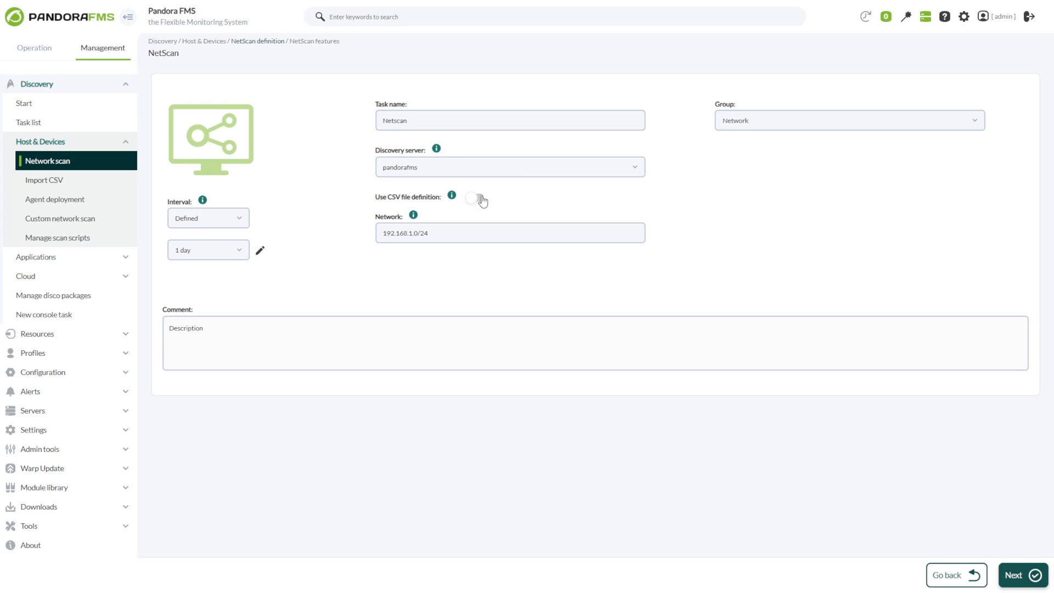
left_click(1024, 577)
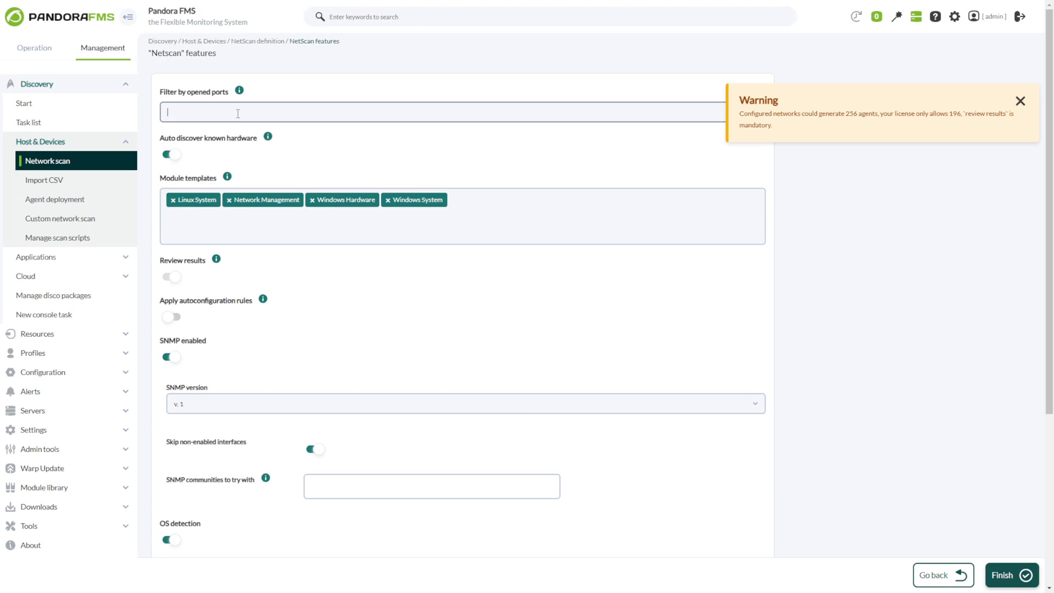
Read the help for filtering by opened ports, try port 161 as the filter and clear it.
left_click(239, 91)
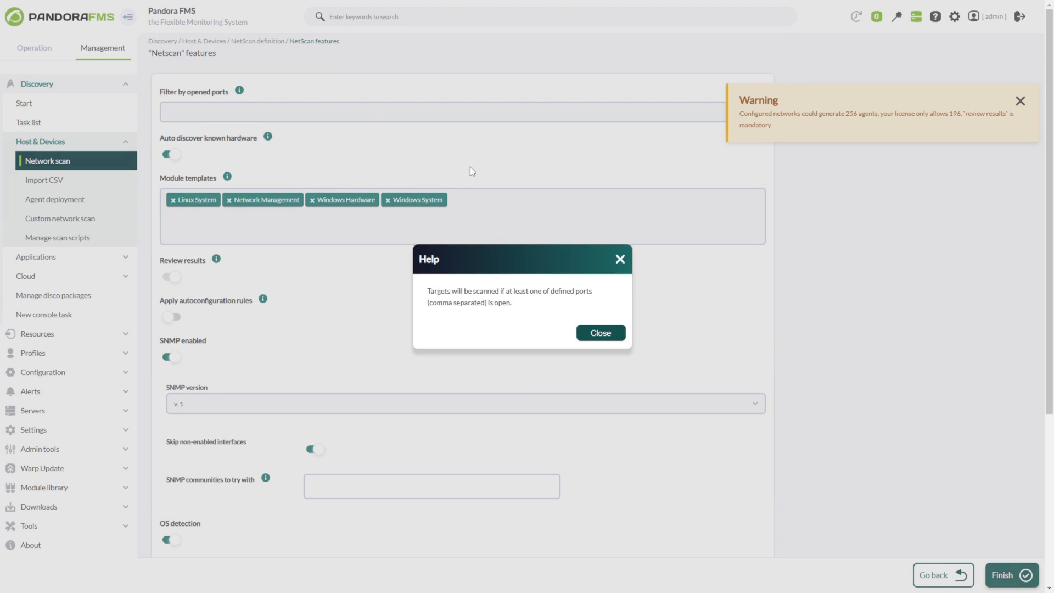
left_click(592, 334)
left_click(405, 116)
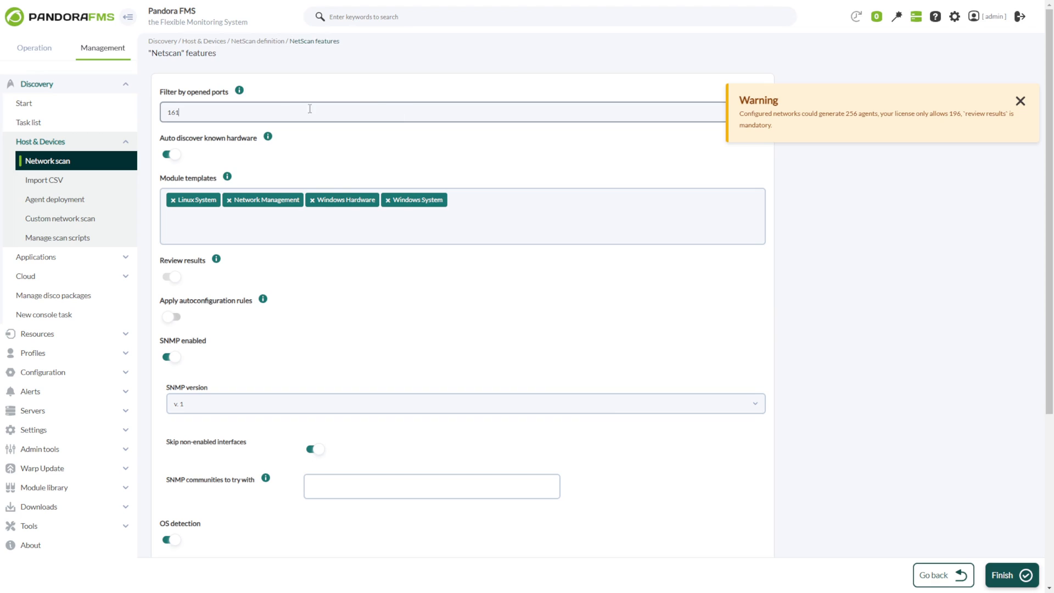
double_click(228, 109)
key("BackSpace")
Read the help for Auto discover known hardware and switch the option off and back on.
left_click(268, 137)
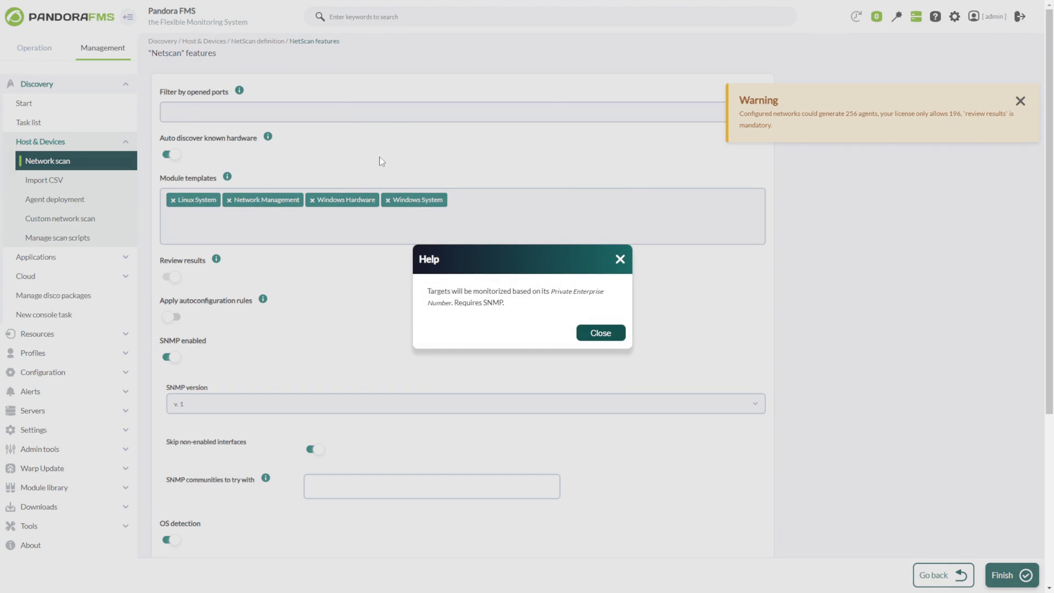
left_click(601, 333)
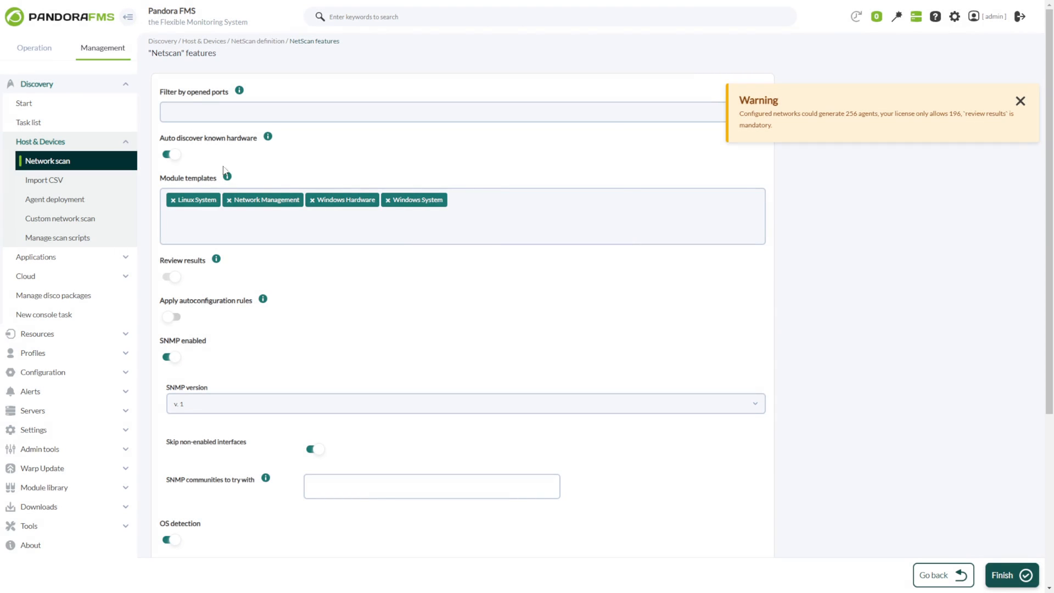
left_click(170, 156)
left_click(169, 155)
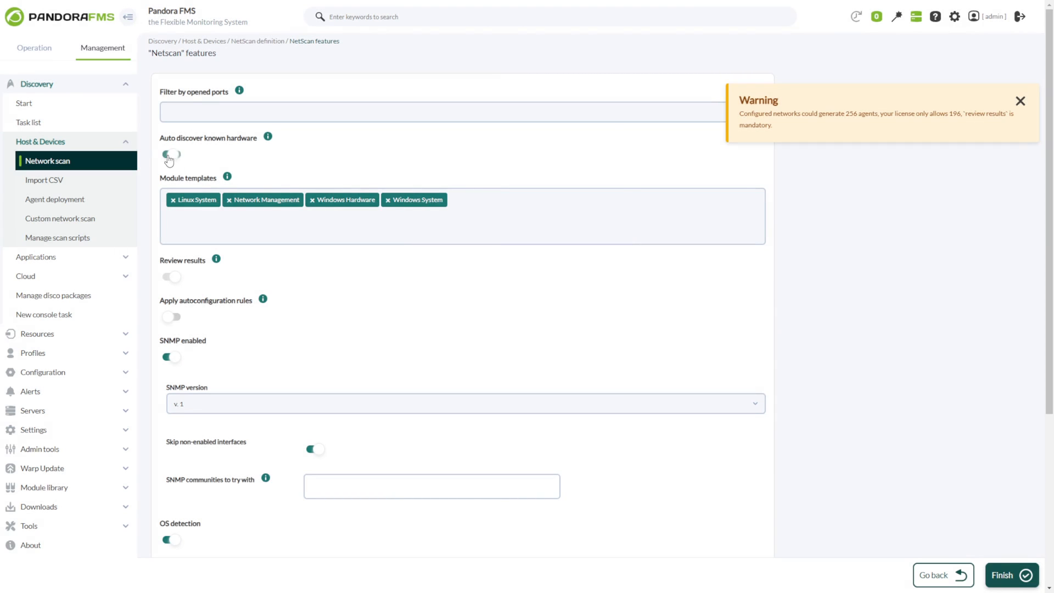
Browse the available module templates for the scan without changing the selection.
left_click(182, 215)
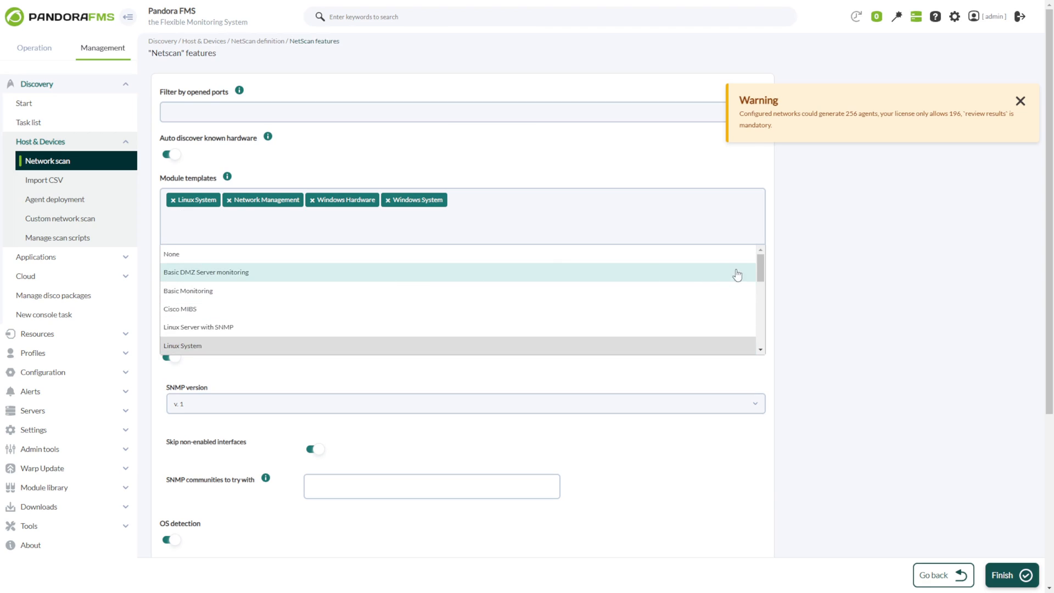
mouse_move(760, 269)
left_mouse_down()
mouse_move(758, 335)
mouse_move(759, 267)
left_mouse_up()
left_click(823, 226)
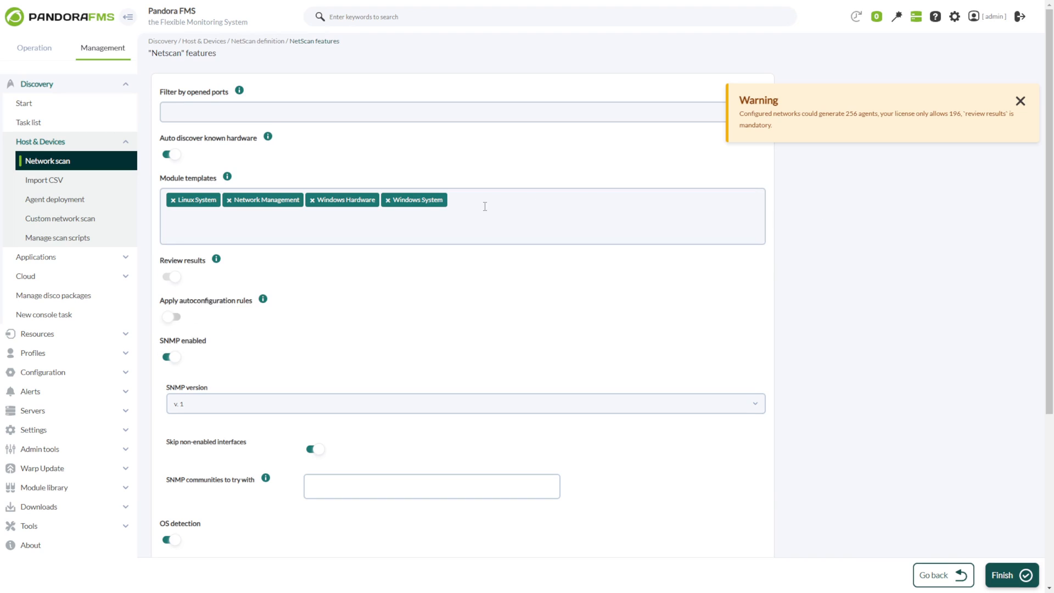
left_click(484, 206)
left_click(810, 216)
Read the help for Review results and Apply autoconfiguration rules, switching the autoconfiguration option on and back off.
left_click(217, 259)
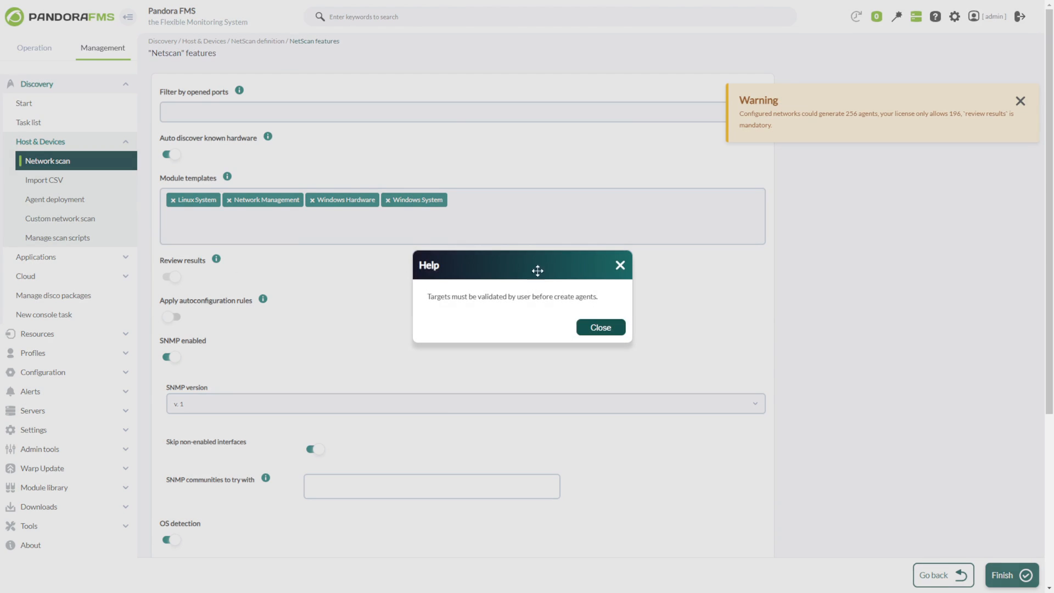
left_click(610, 327)
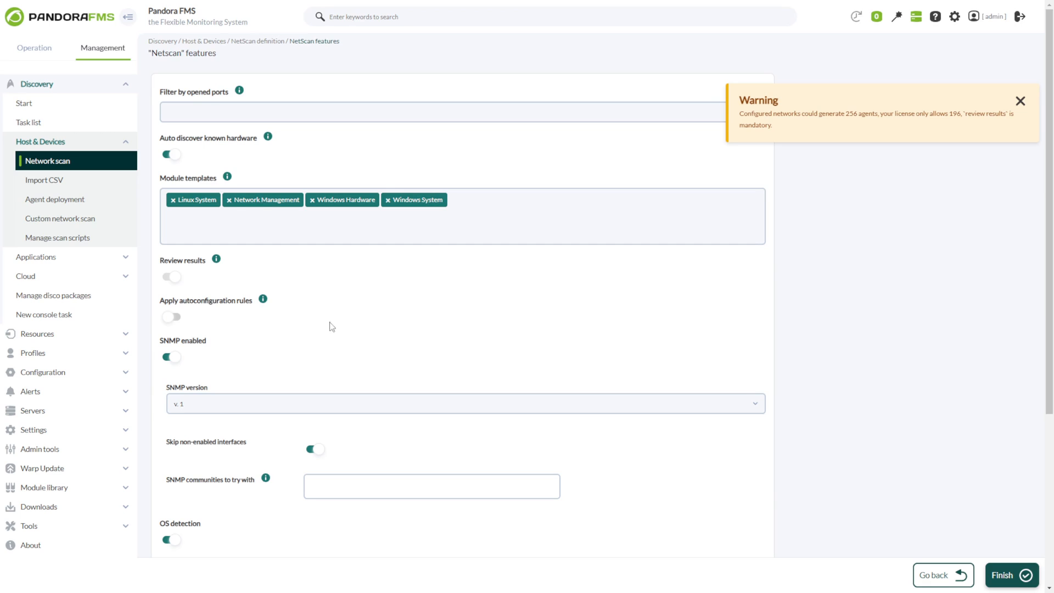
left_click(172, 319)
left_click(172, 319)
left_click(263, 299)
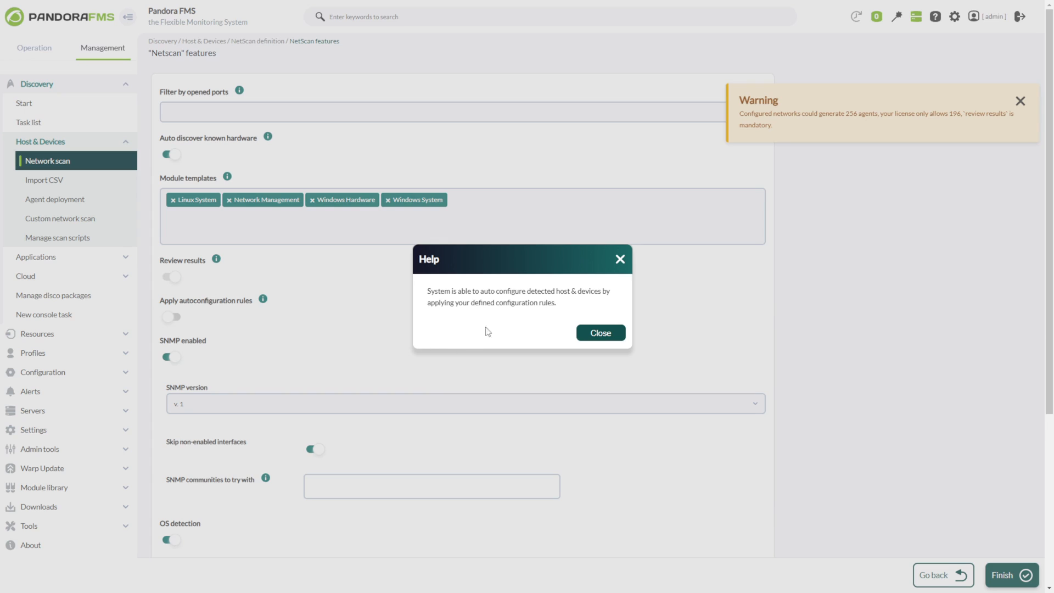
left_click(600, 334)
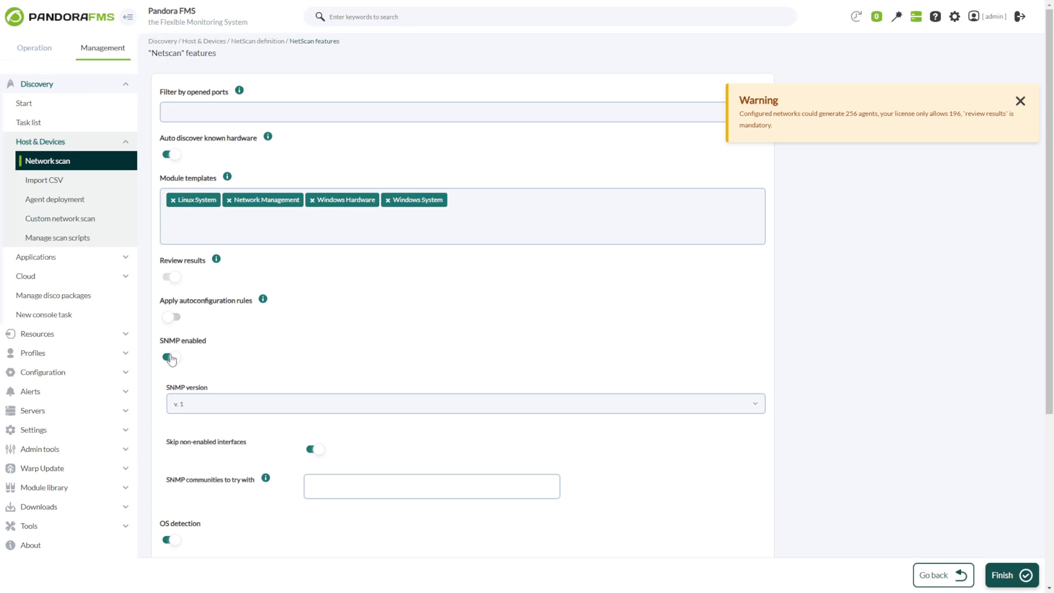
Switch SNMP off and back on for the scan and set the SNMP version to v. 2c.
scroll(171, 359, "down", 3)
left_click(177, 193)
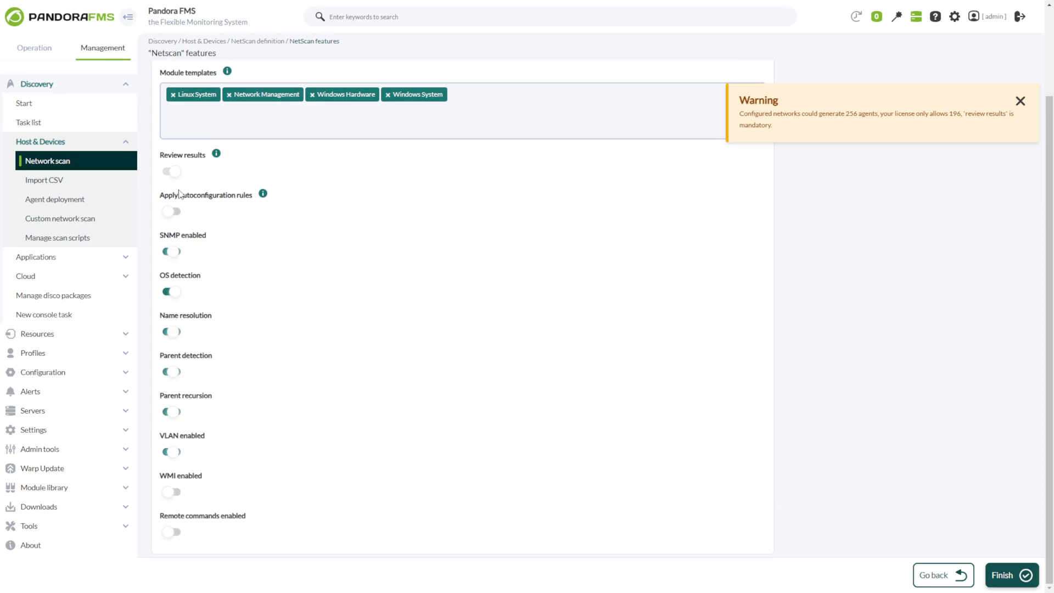
left_click(175, 253)
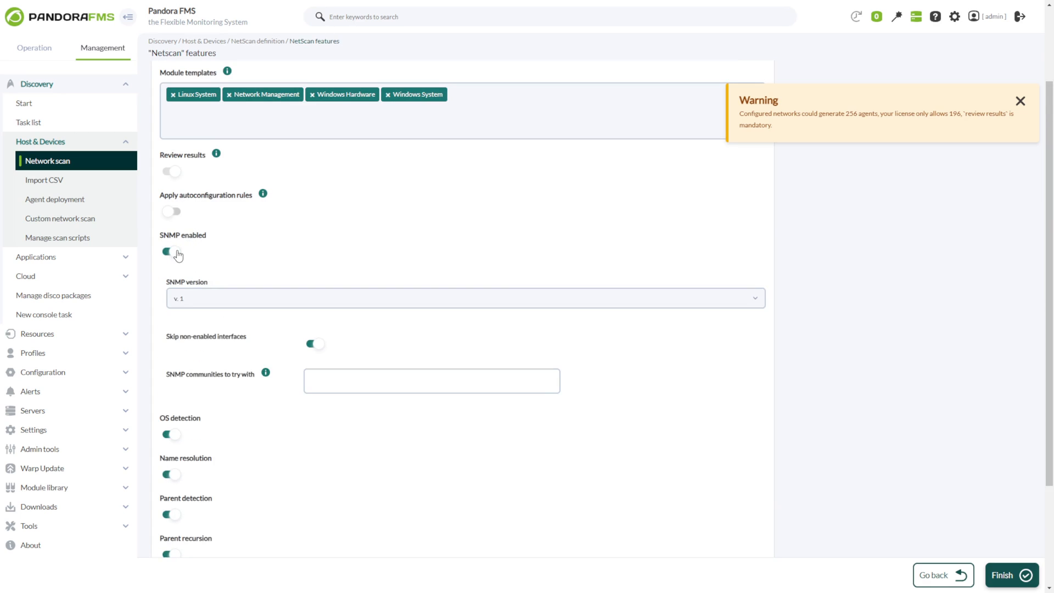
left_click(201, 299)
left_click(198, 361)
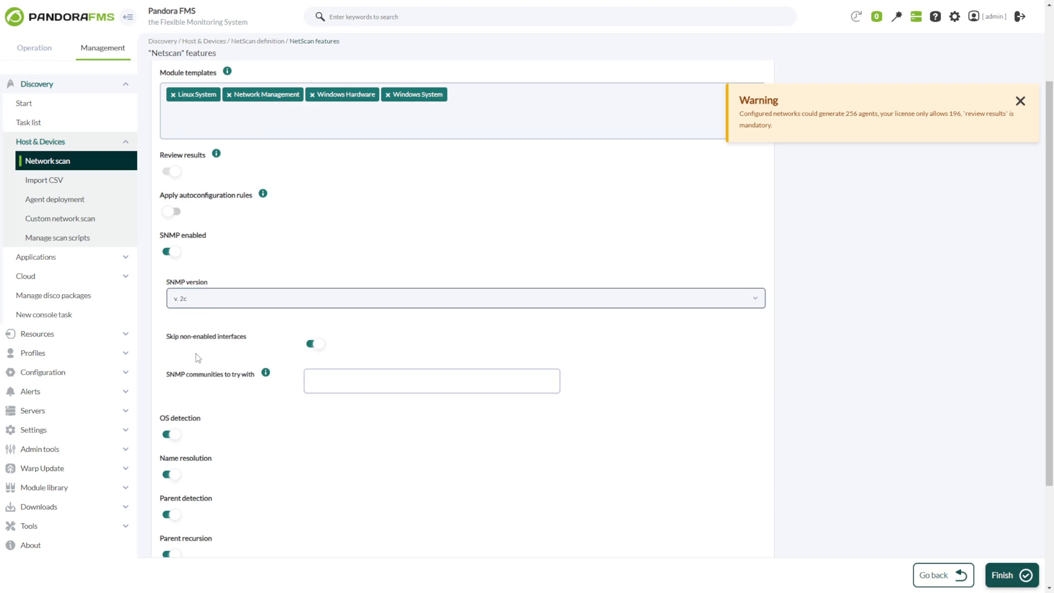
Switch the SNMP version to v. 3 and then v. 1, and read the help for SNMP communities to try with.
left_click(200, 299)
left_click(201, 379)
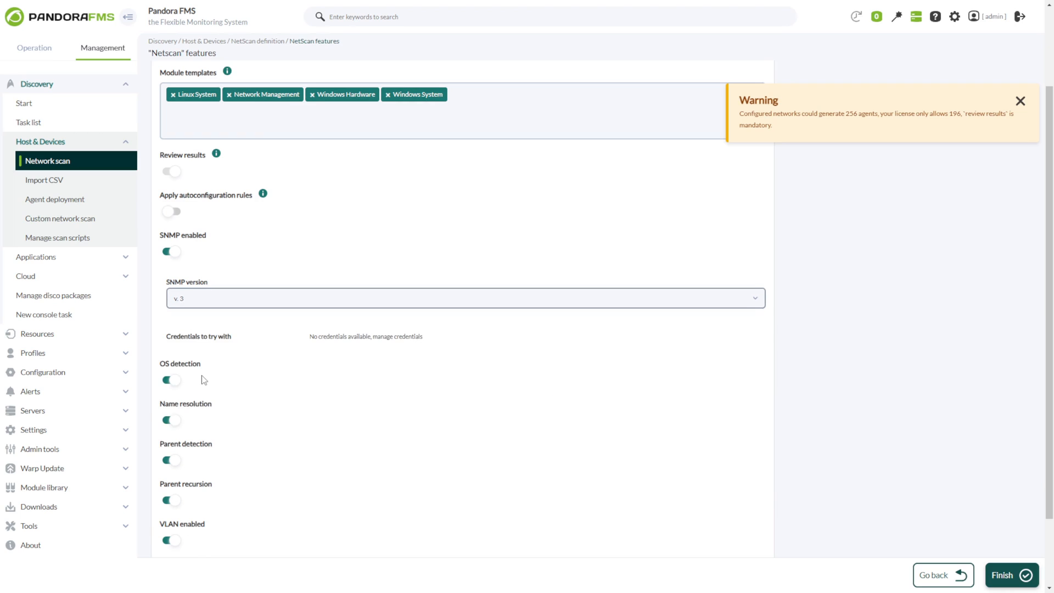
left_click(205, 302)
left_click(209, 343)
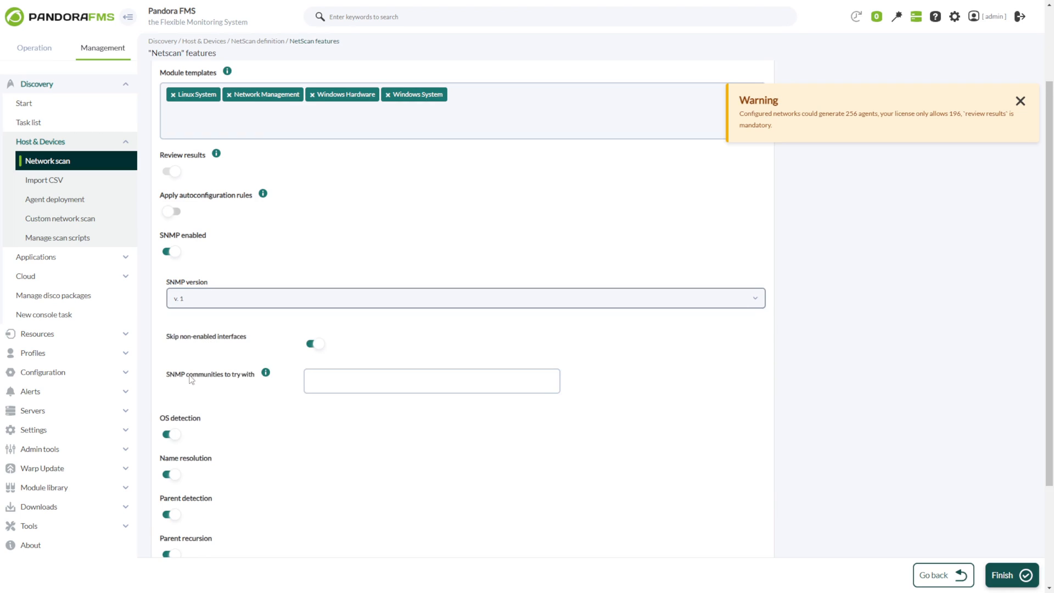
left_click(265, 374)
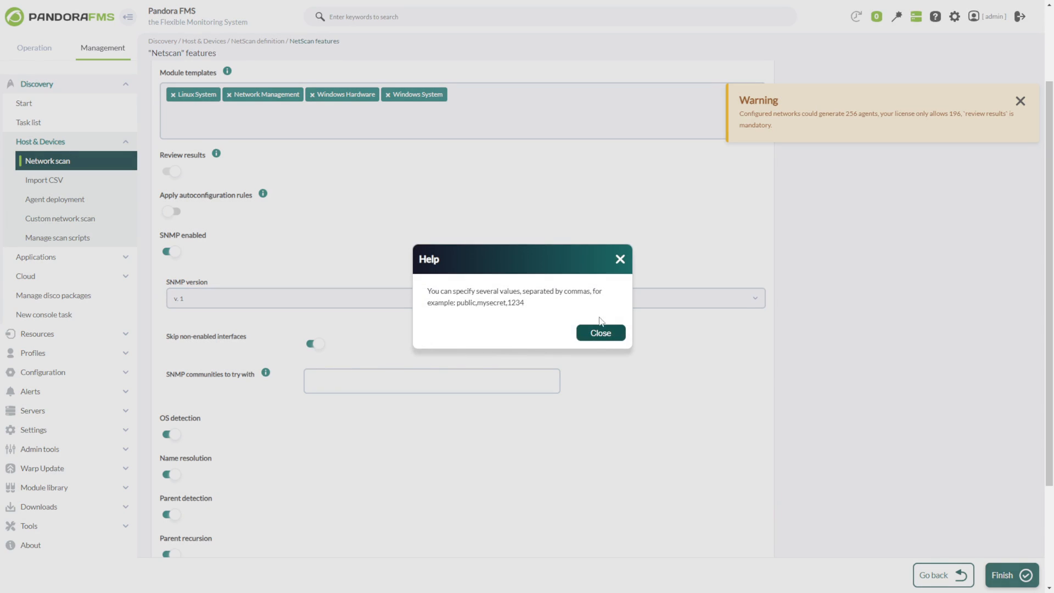
left_click(602, 335)
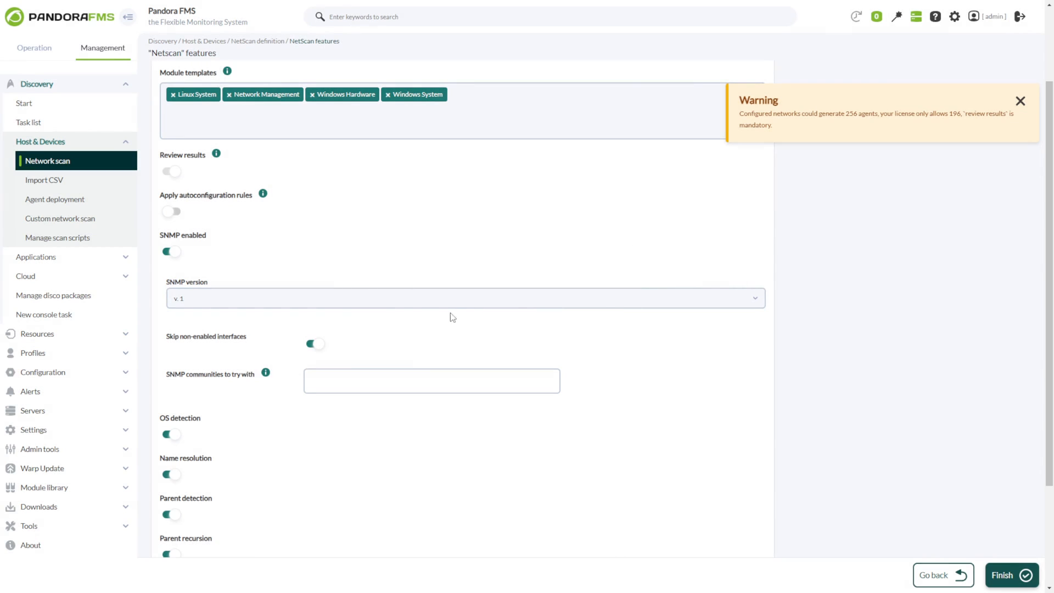
Set the SNMP version to v. 3 and check its credentials setting and the OS detection option.
left_click(248, 305)
left_click(183, 380)
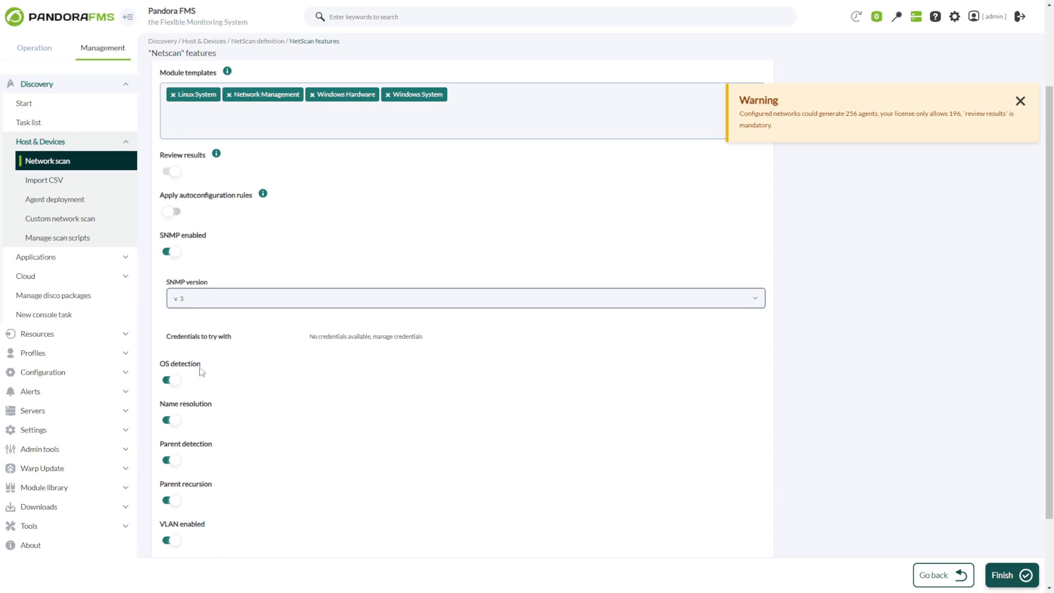
left_click_drag(308, 337, 431, 343)
left_click(431, 343)
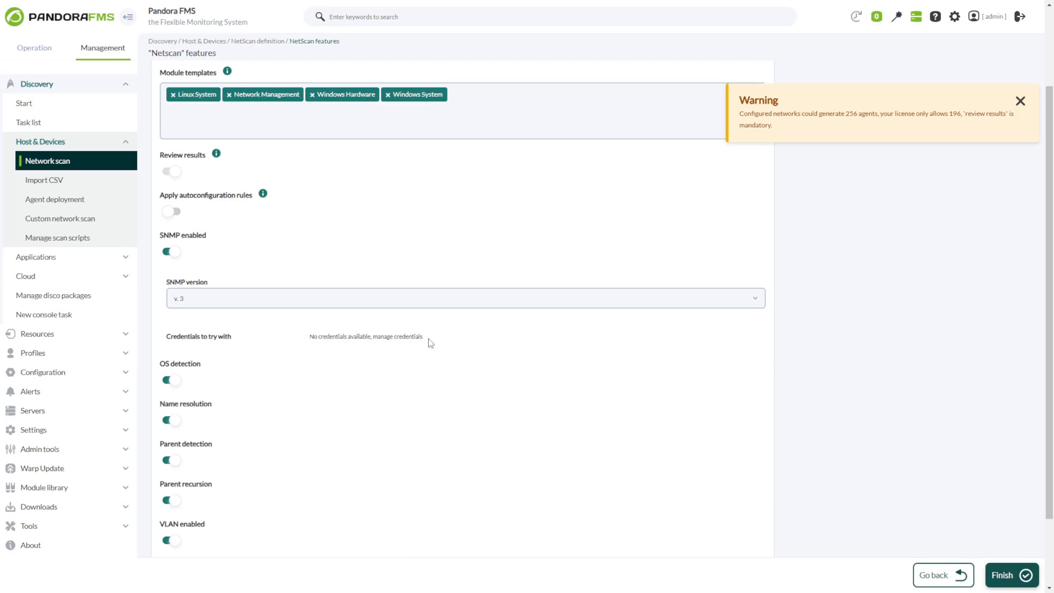
scroll(187, 329, "down", 2)
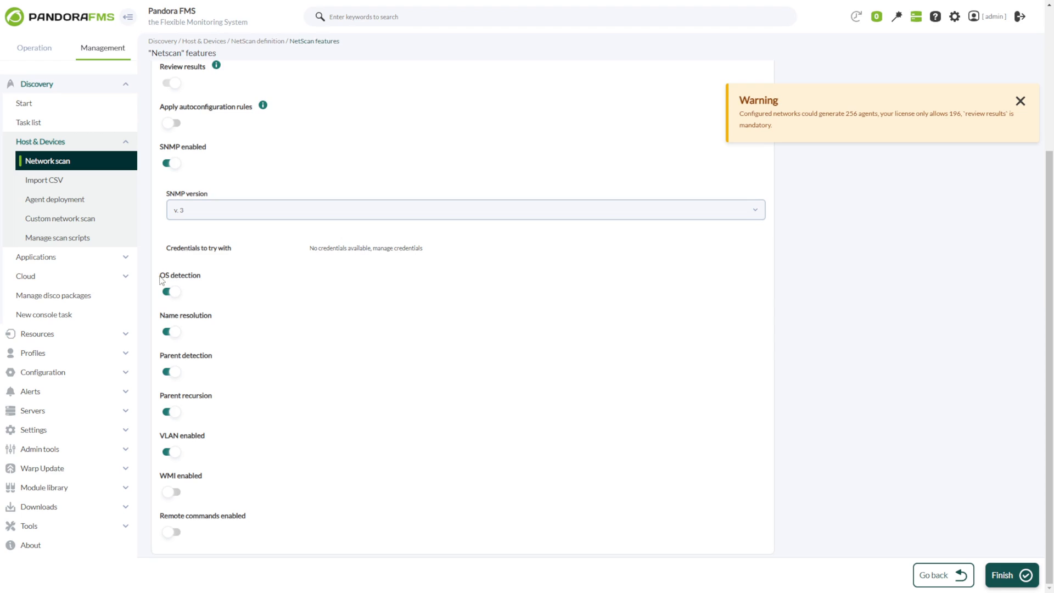
left_click_drag(160, 279, 201, 281)
left_click(195, 284)
Switch WMI and remote commands on to examine their credentials settings, and switch both back off.
left_click(174, 492)
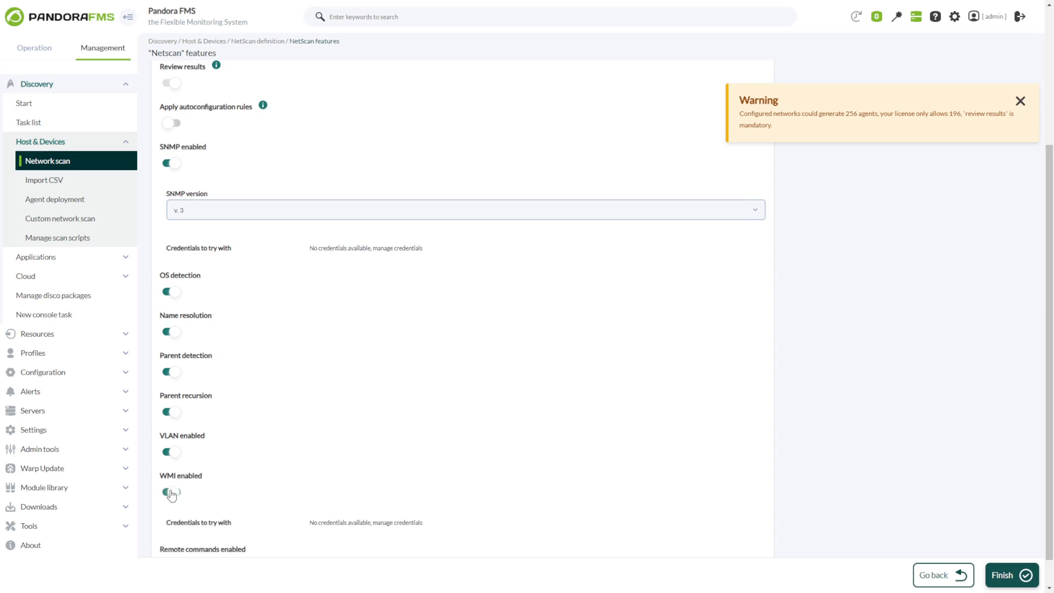
scroll(209, 464, "down", 1)
left_click_drag(423, 489, 306, 489)
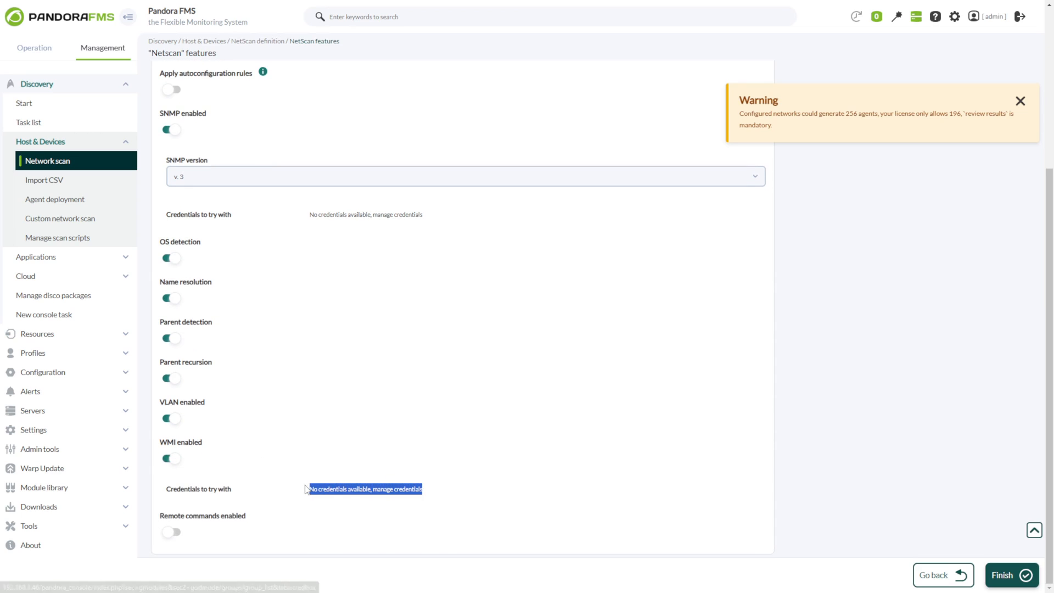
left_click(340, 506)
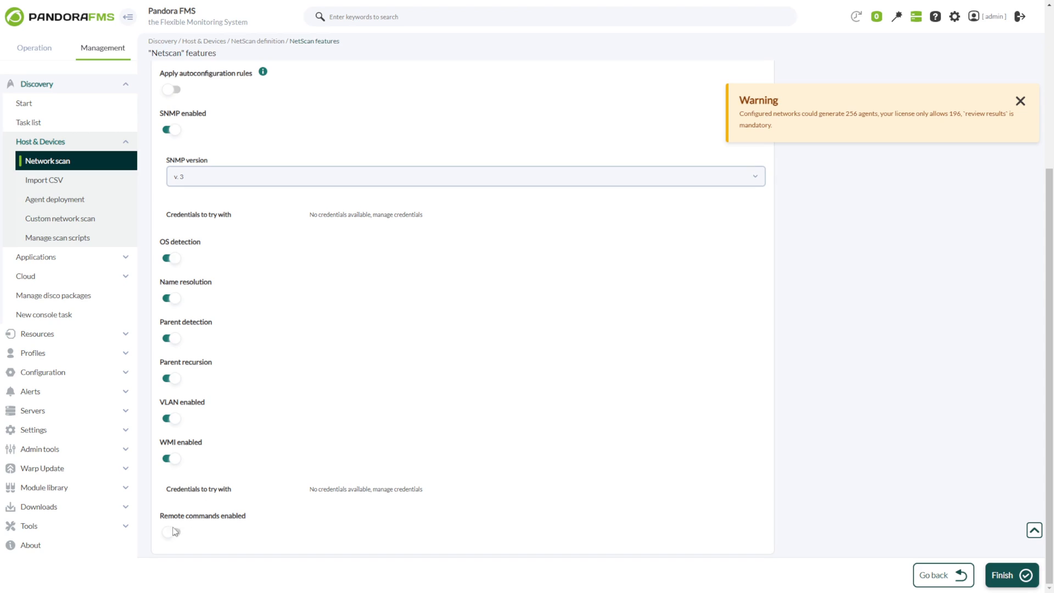
left_click(175, 532)
scroll(175, 524, "down", 1)
left_click_drag(305, 531, 437, 536)
left_click(437, 536)
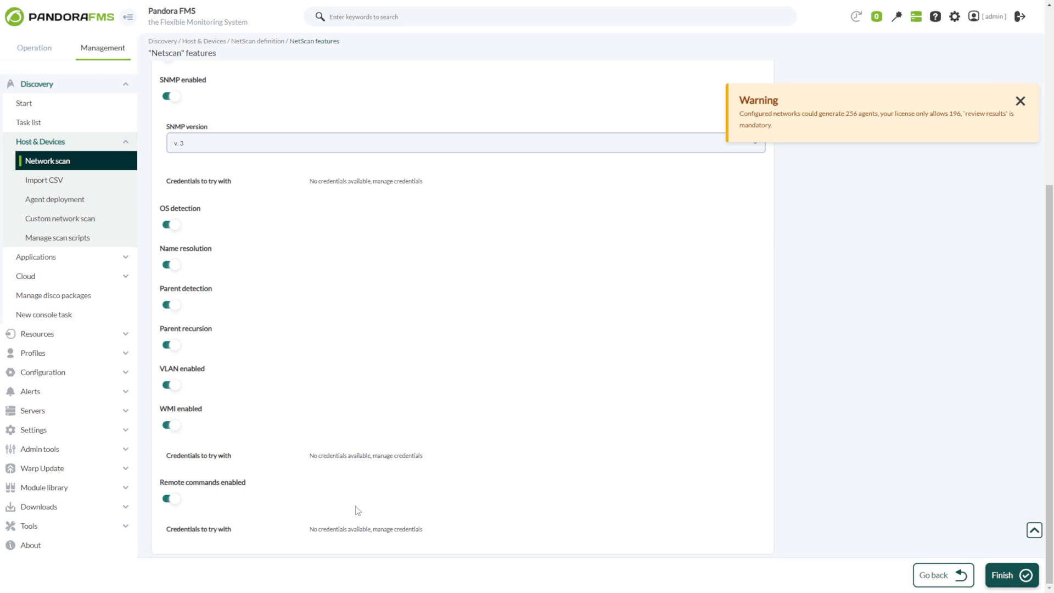
left_click(173, 500)
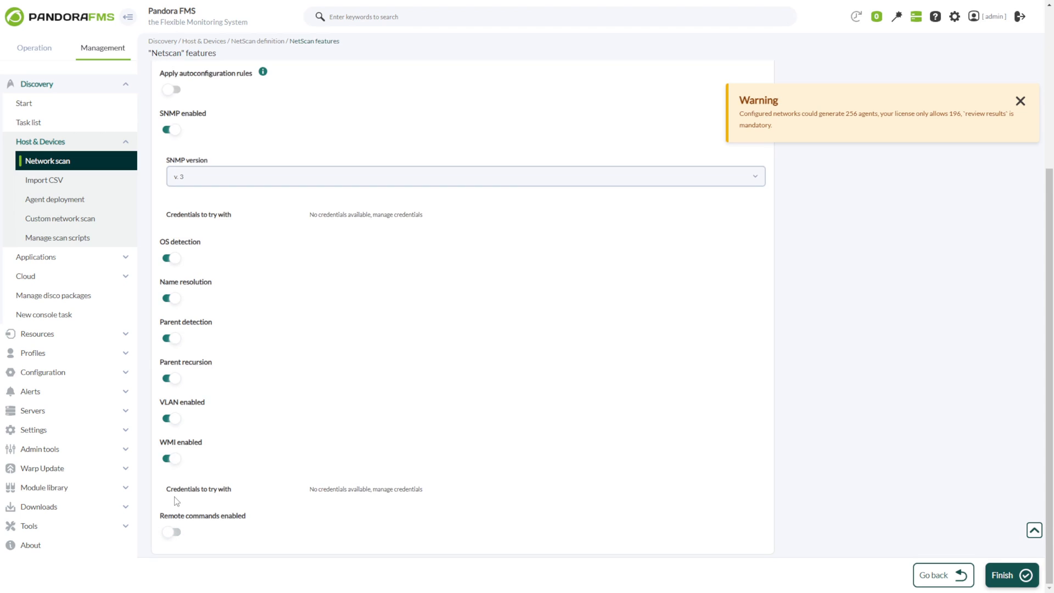
left_click(173, 458)
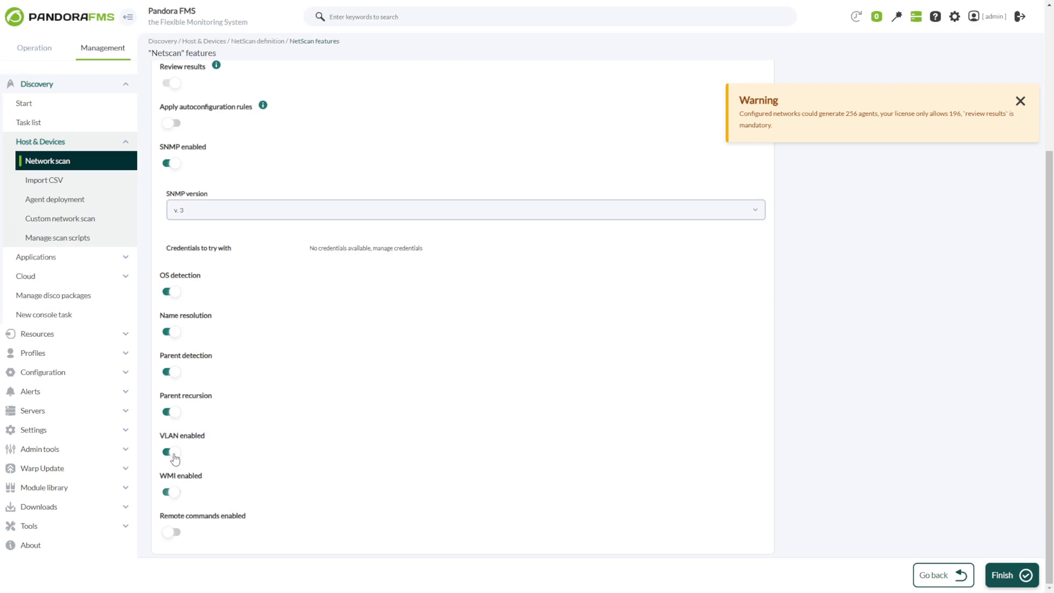
Disable VLAN, parent recursion and parent detection for the scan, and finish the task configuration.
left_click(172, 453)
left_click(173, 412)
left_click(173, 373)
left_click(1004, 575)
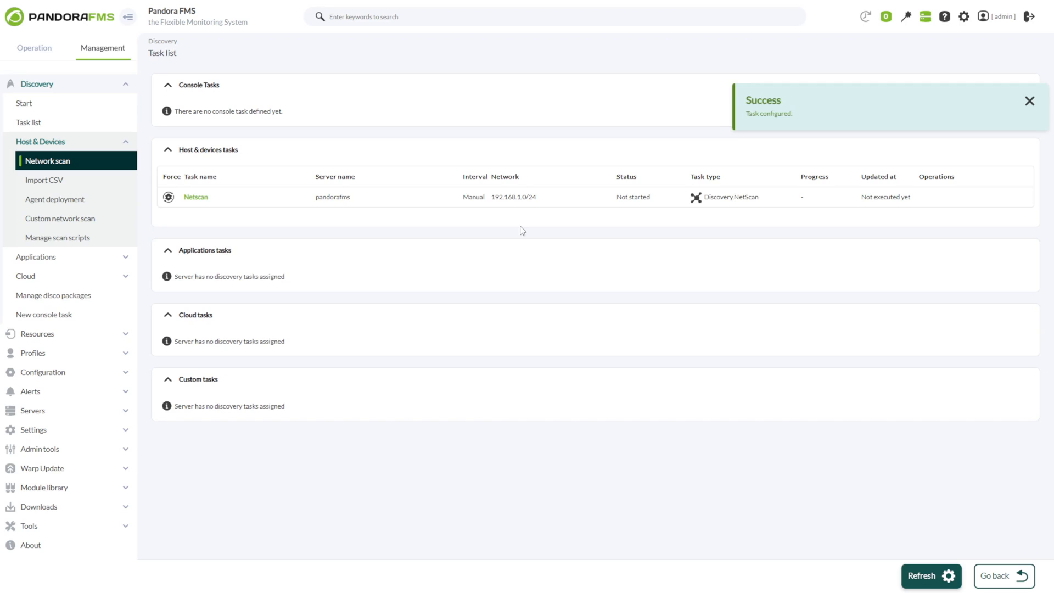
Force the Netscan task to run and check its server, interval, network, status and last update in the task list.
left_click_drag(242, 150, 179, 158)
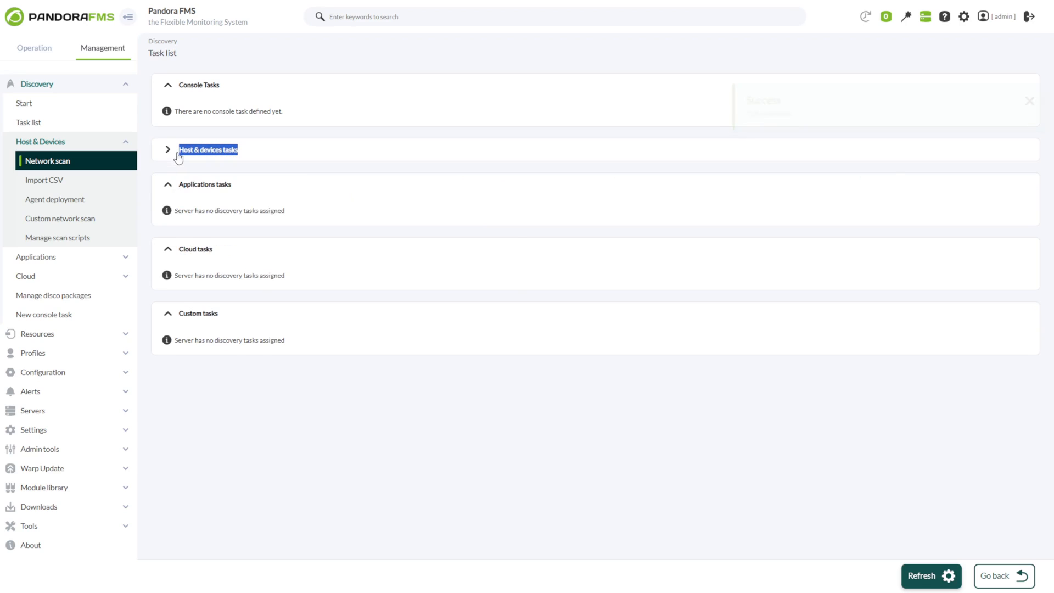
left_click(177, 155)
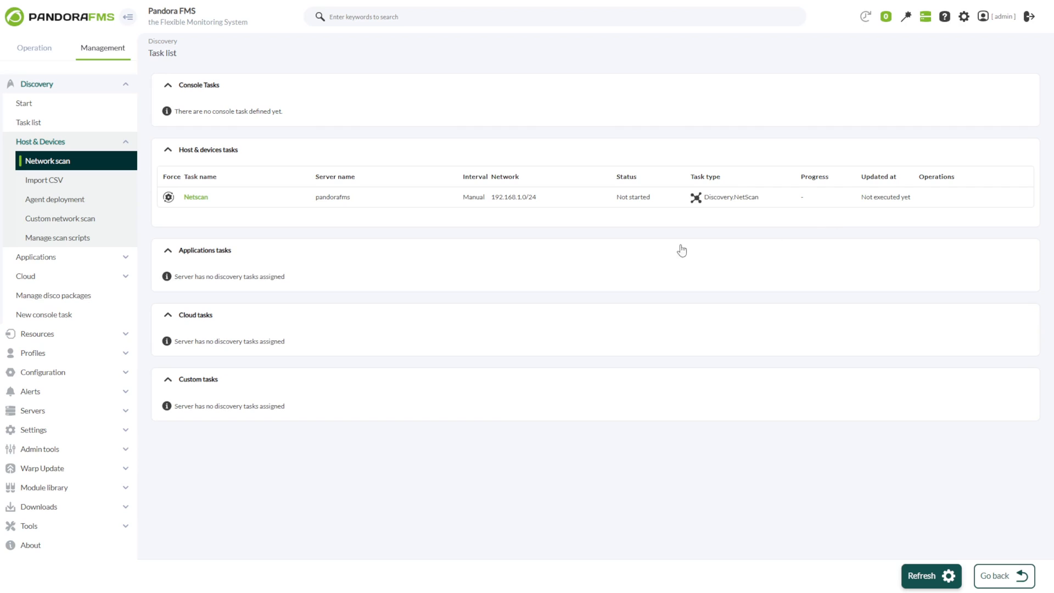
left_click(168, 198)
left_click(600, 323)
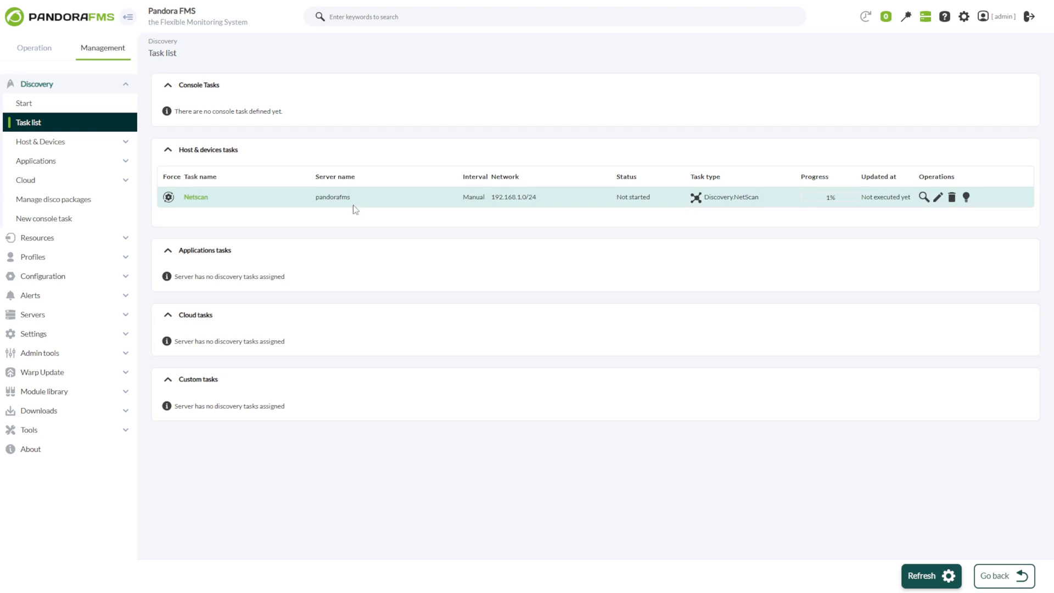
left_click_drag(350, 201, 314, 205)
left_click_drag(464, 198, 653, 202)
left_click(654, 202)
left_click_drag(912, 205, 863, 201)
left_click(857, 237)
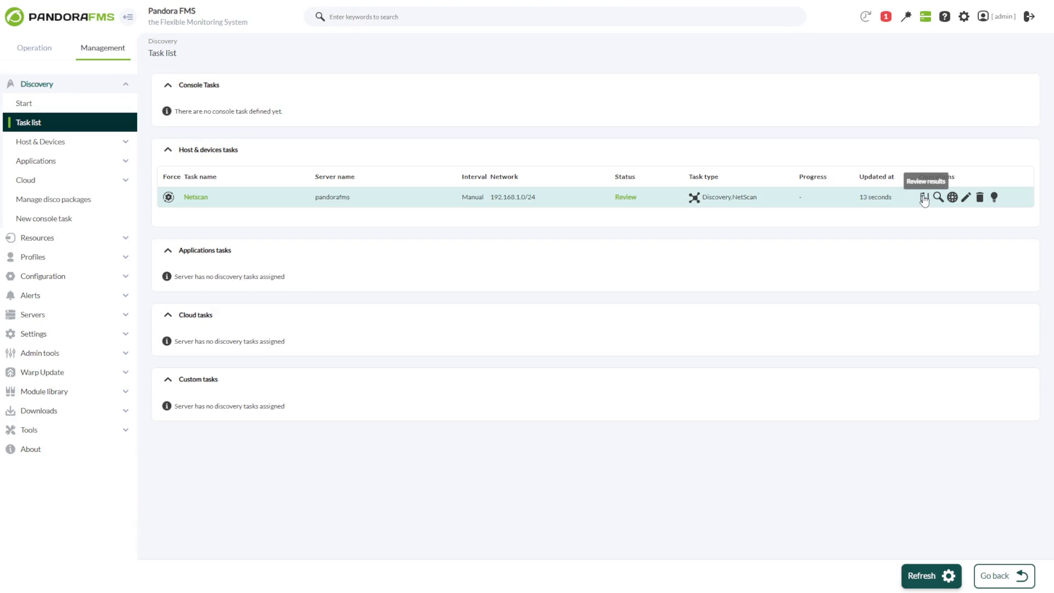
Open the Netscan review results, expand two hosts and select the Manjaro host with its HTTP, SSH, Host Latency and Packet Loss modules.
left_click(924, 198)
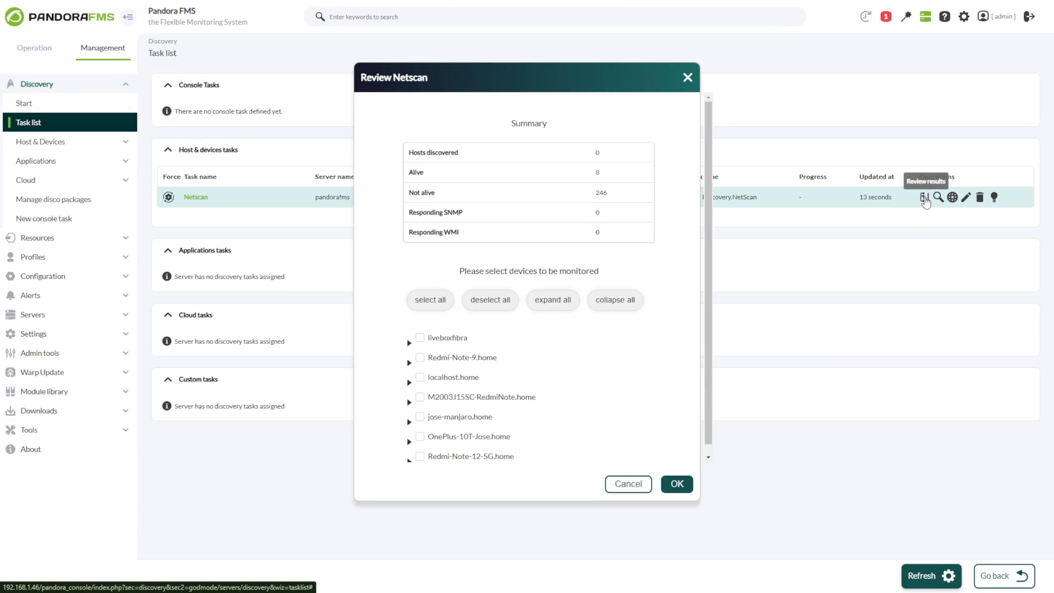
scroll(706, 219, "down", 1)
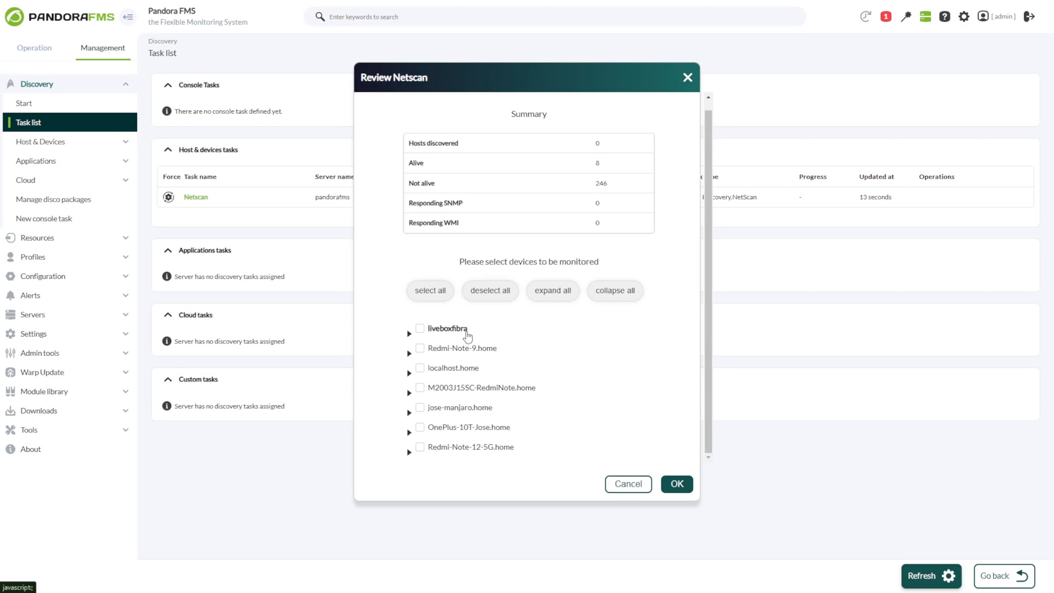
left_click(409, 452)
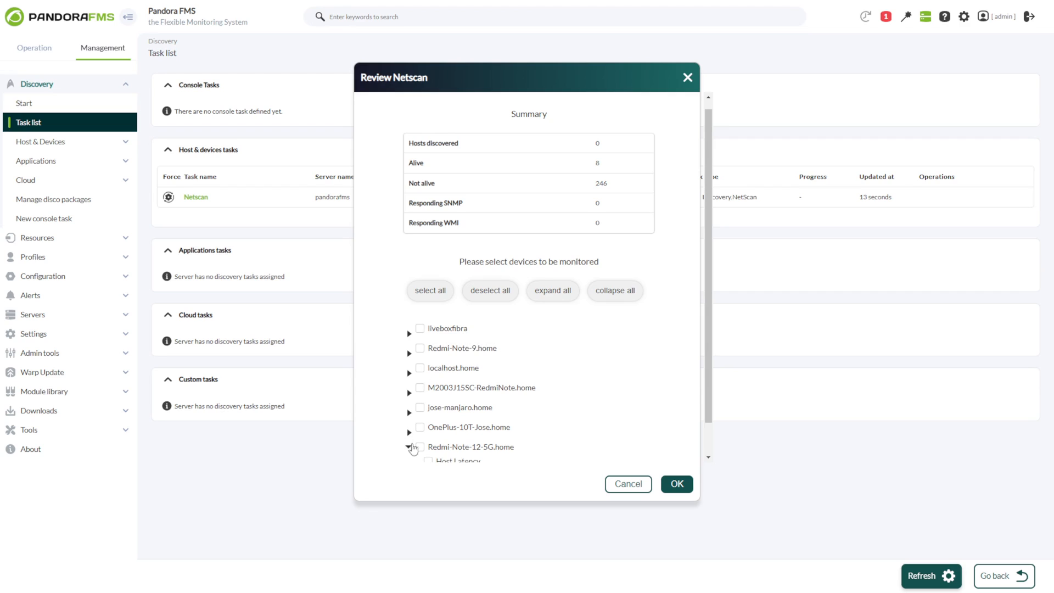
left_click(409, 413)
scroll(412, 414, "down", 2)
left_click(421, 295)
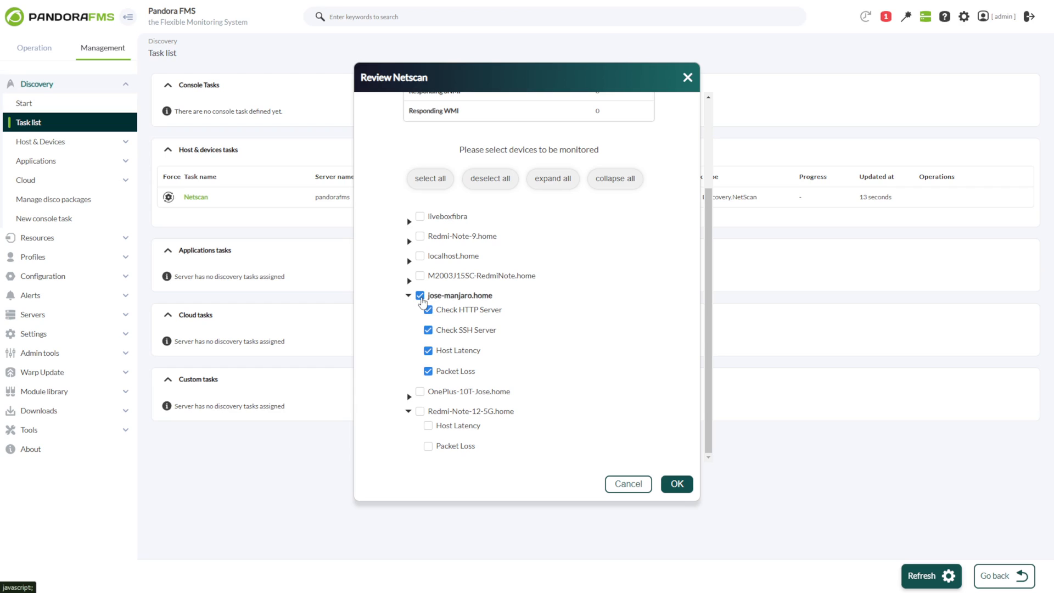
left_click(421, 298)
left_click(429, 311)
left_click(429, 331)
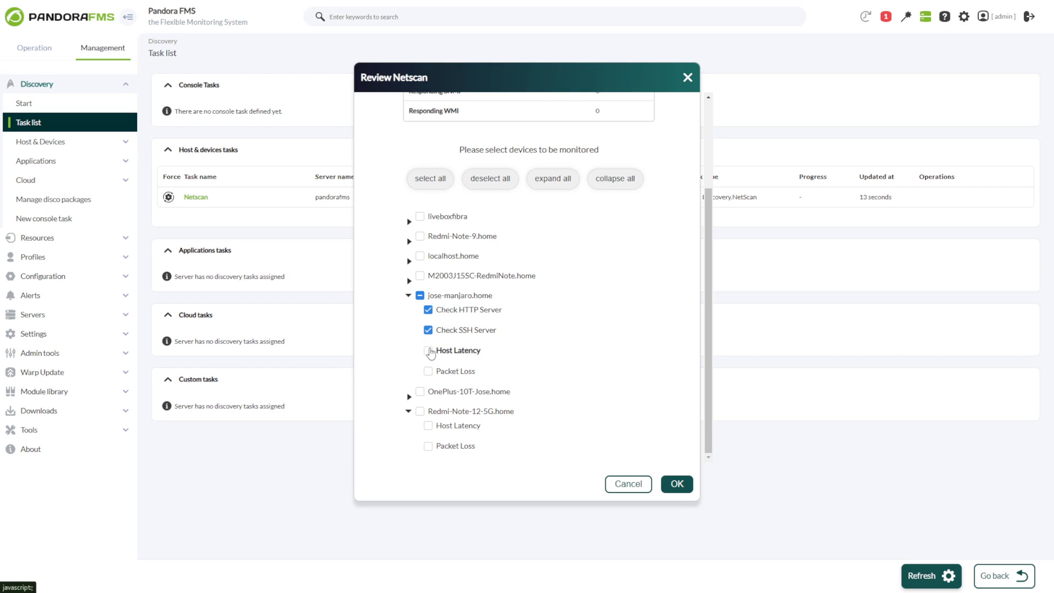
left_click(428, 353)
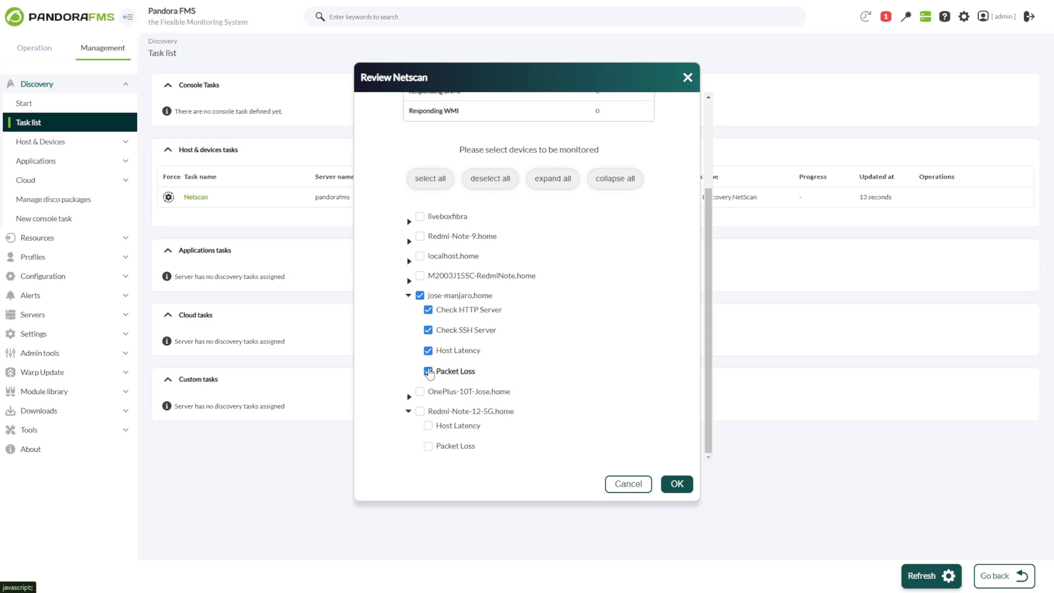
Select all discovered devices for monitoring and confirm the Netscan review.
left_click(420, 216)
left_click(420, 236)
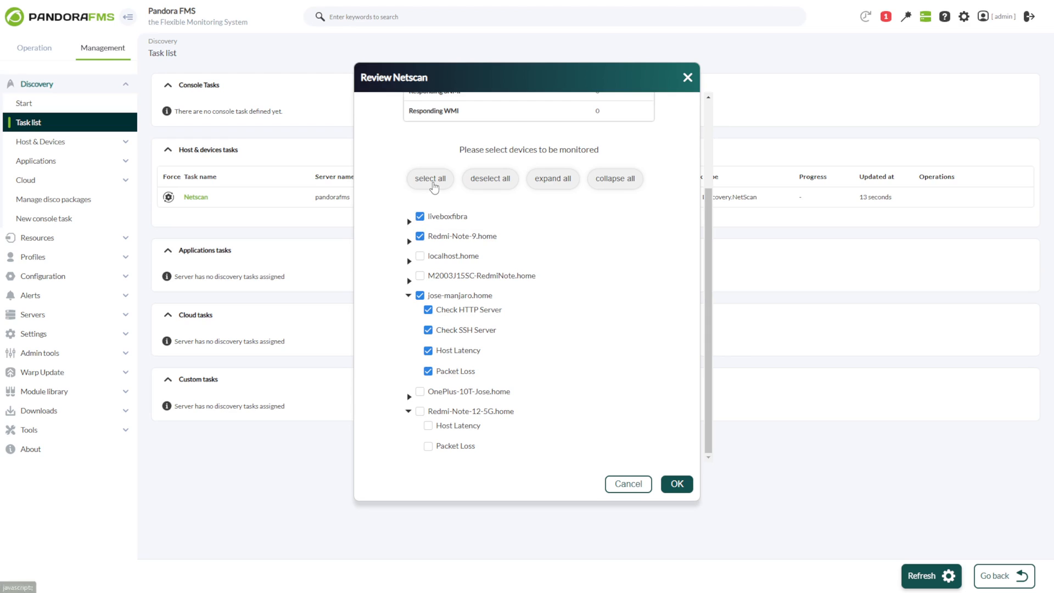
left_click(433, 186)
left_click(476, 187)
left_click(439, 186)
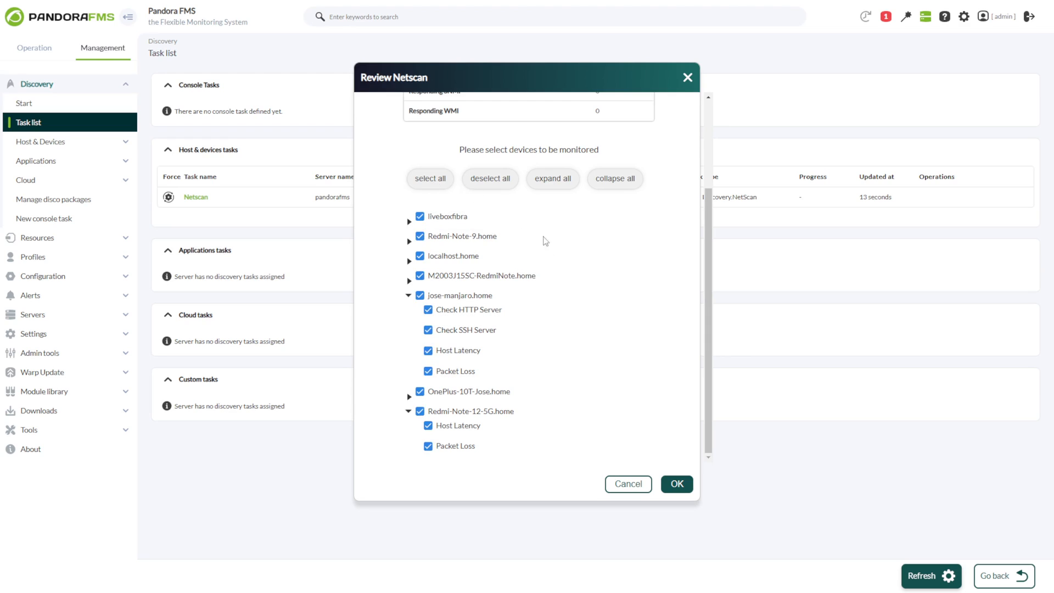
left_click(677, 484)
left_click(628, 396)
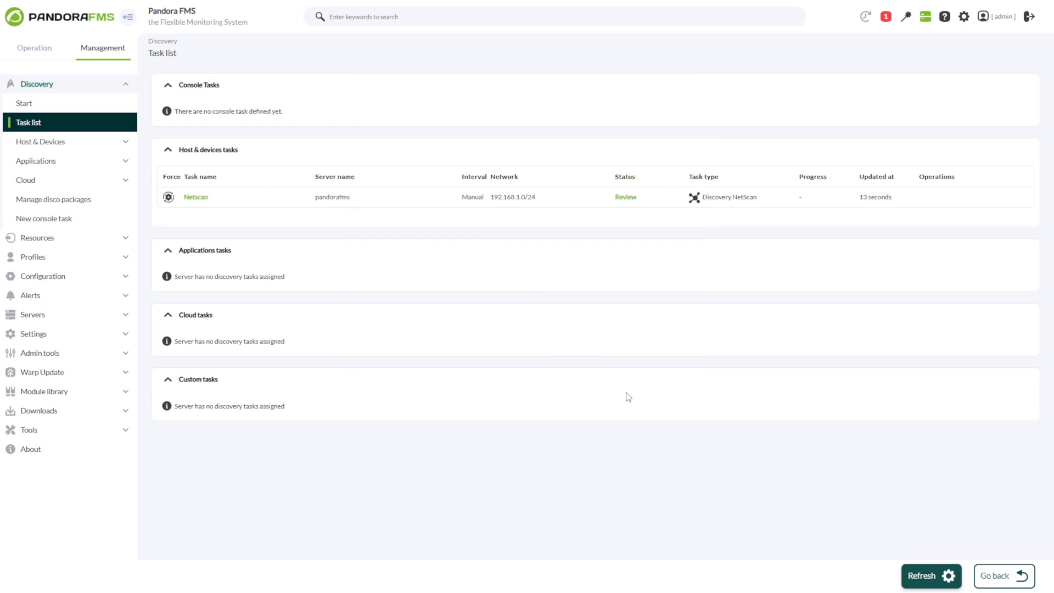
Open the Agent detail monitoring view to examine the agents created from the scan.
left_click(37, 238)
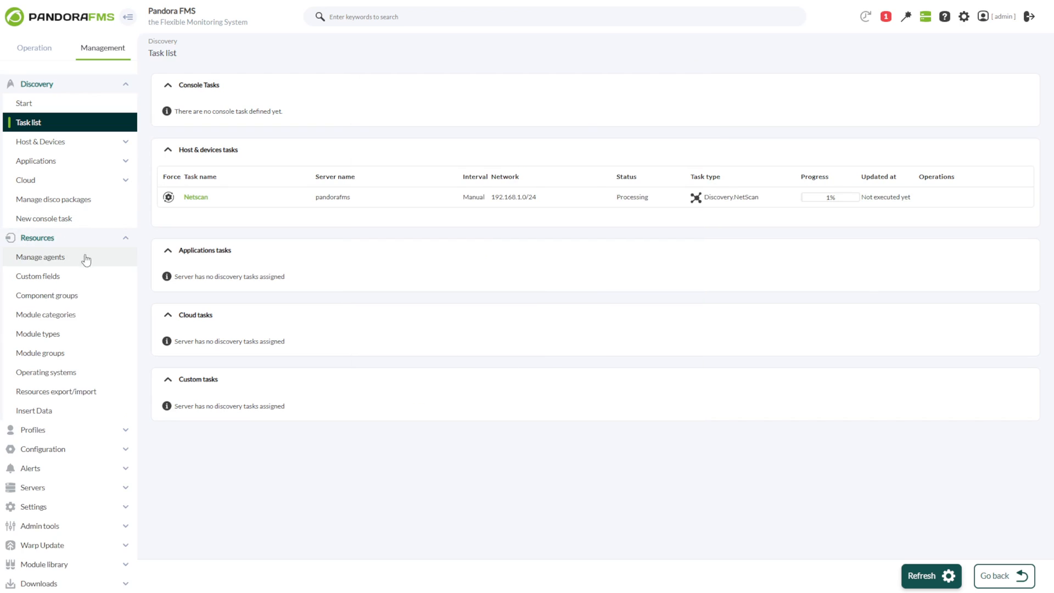
left_click(34, 47)
left_click(36, 87)
left_click(55, 104)
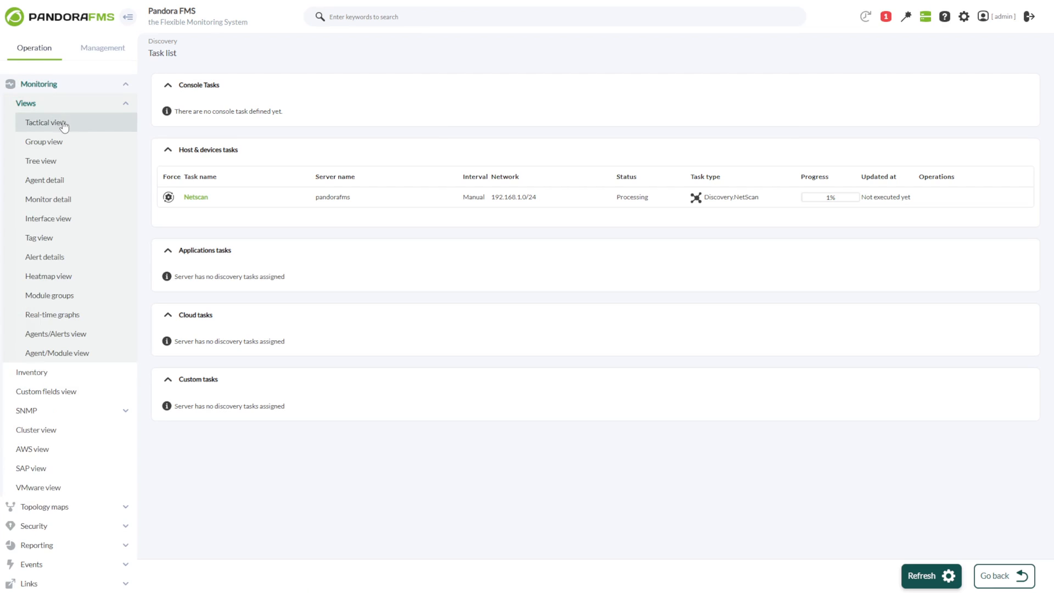
left_click(46, 180)
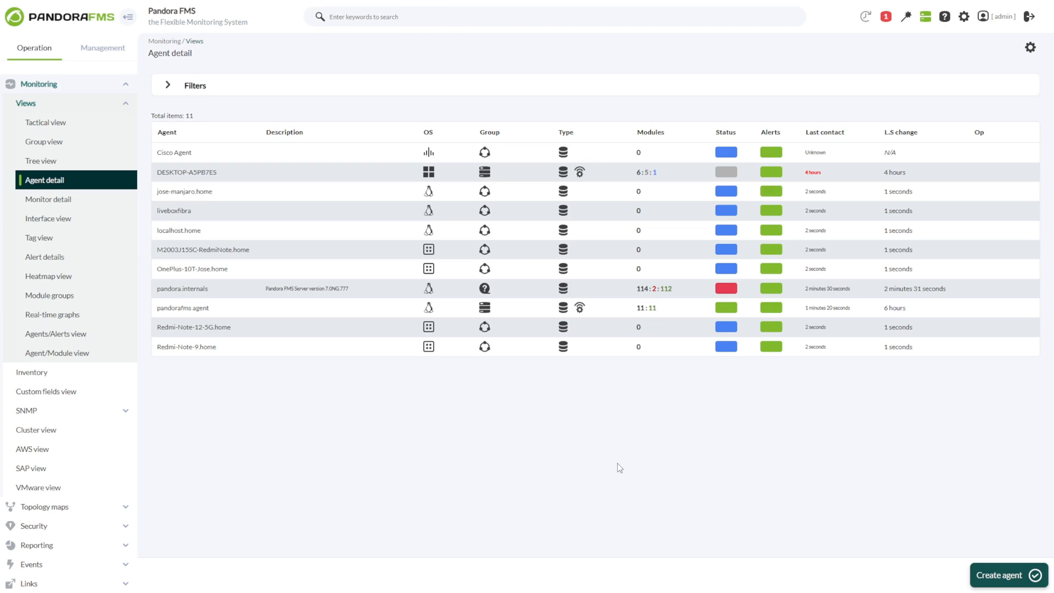
Start a new network map from the topology maps and name it "Net map".
left_click(96, 105)
left_click(44, 257)
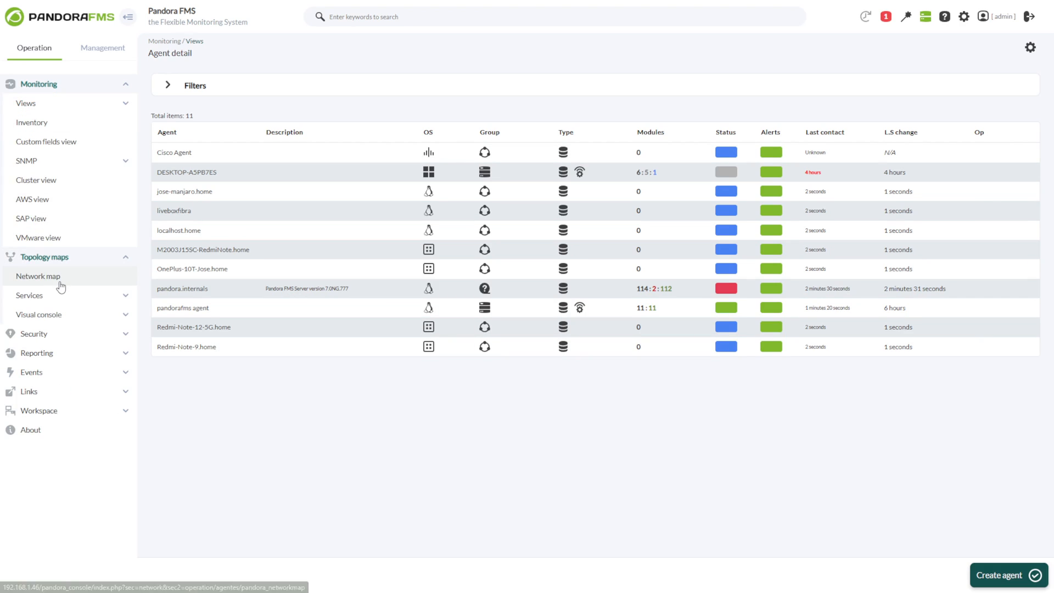
left_click(59, 277)
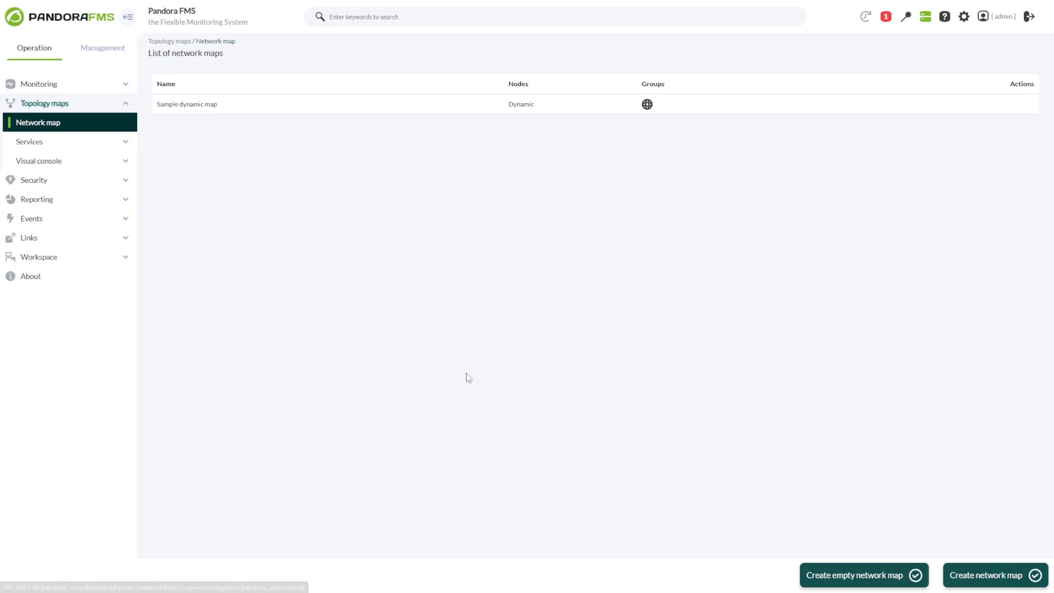
left_click(961, 580)
left_click(195, 203)
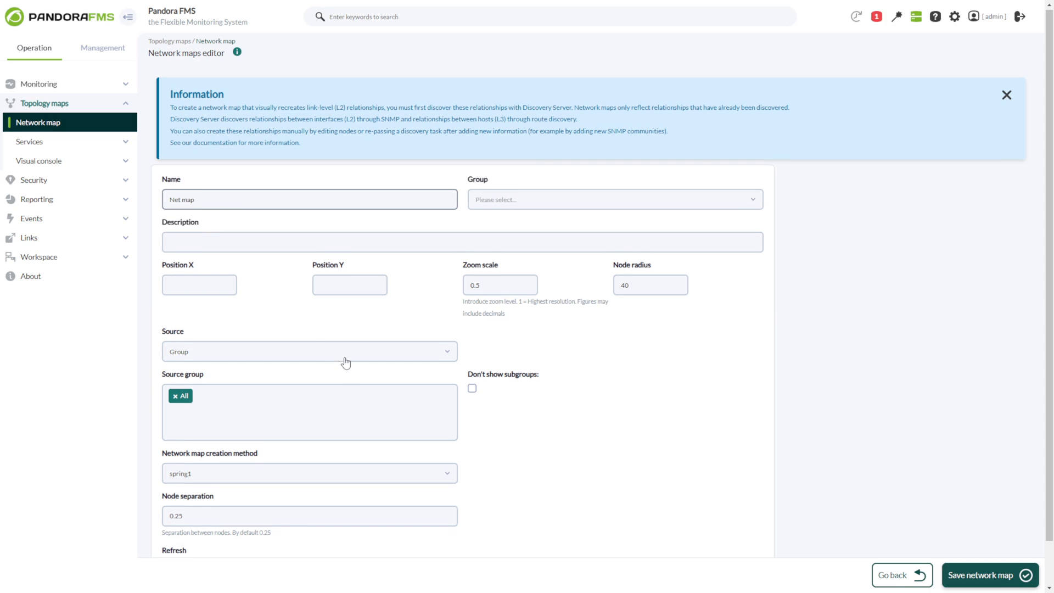
Set the network map's source to Discovery task and choose Netscan as the recon task.
scroll(197, 415, "down", 1)
left_click(184, 306)
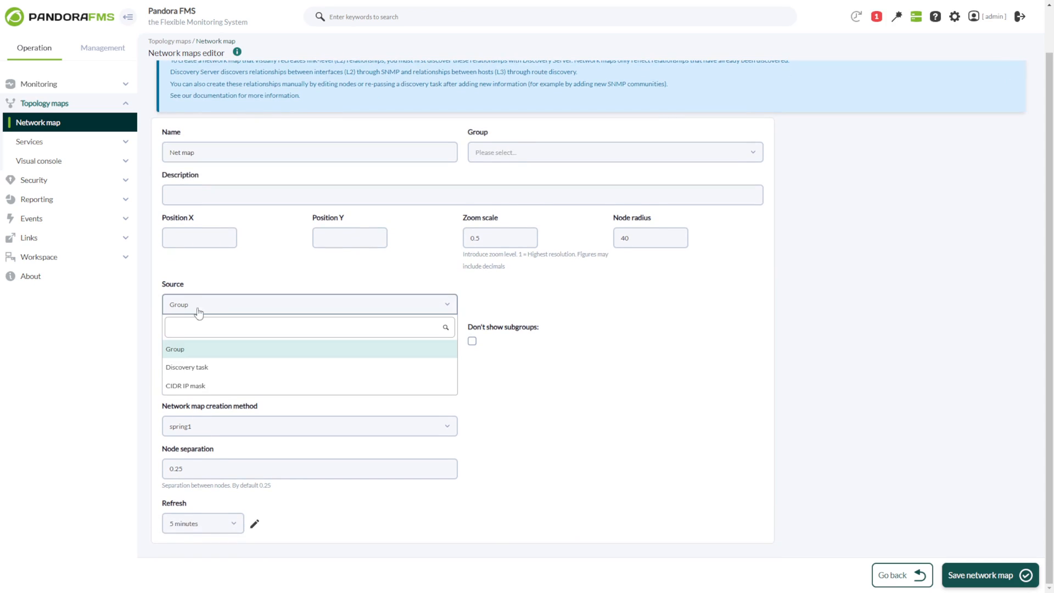
left_click(207, 369)
left_click(185, 376)
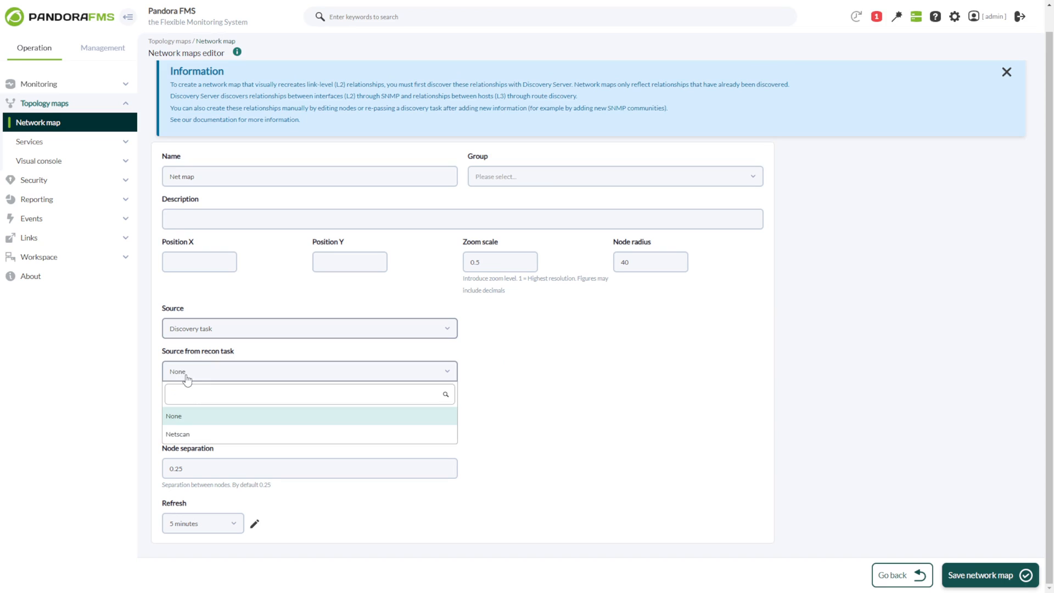
left_click(193, 436)
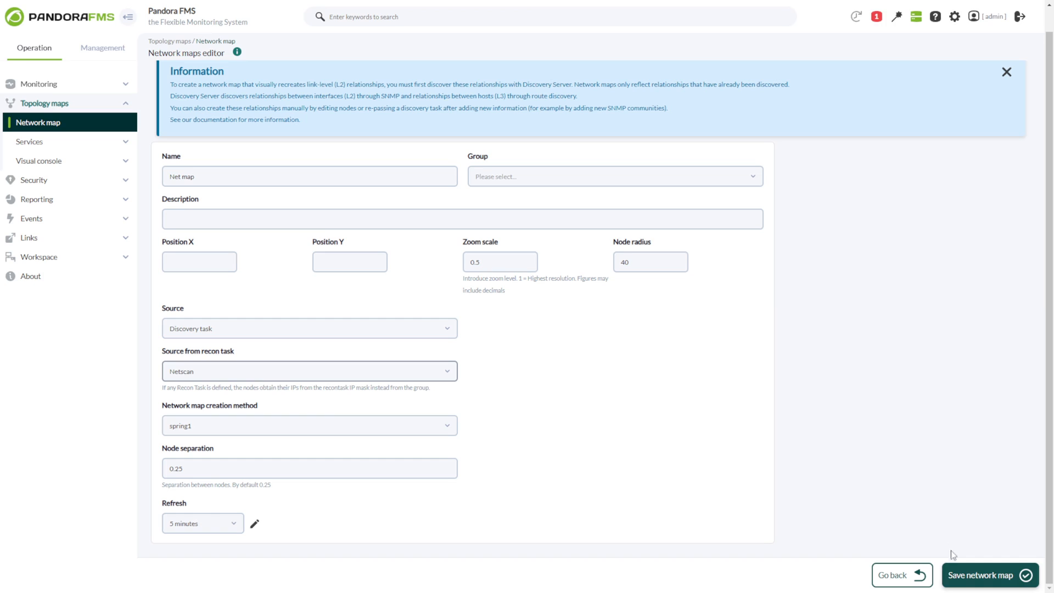
Assign the network map to the All group and save it.
left_click(631, 176)
left_click(600, 224)
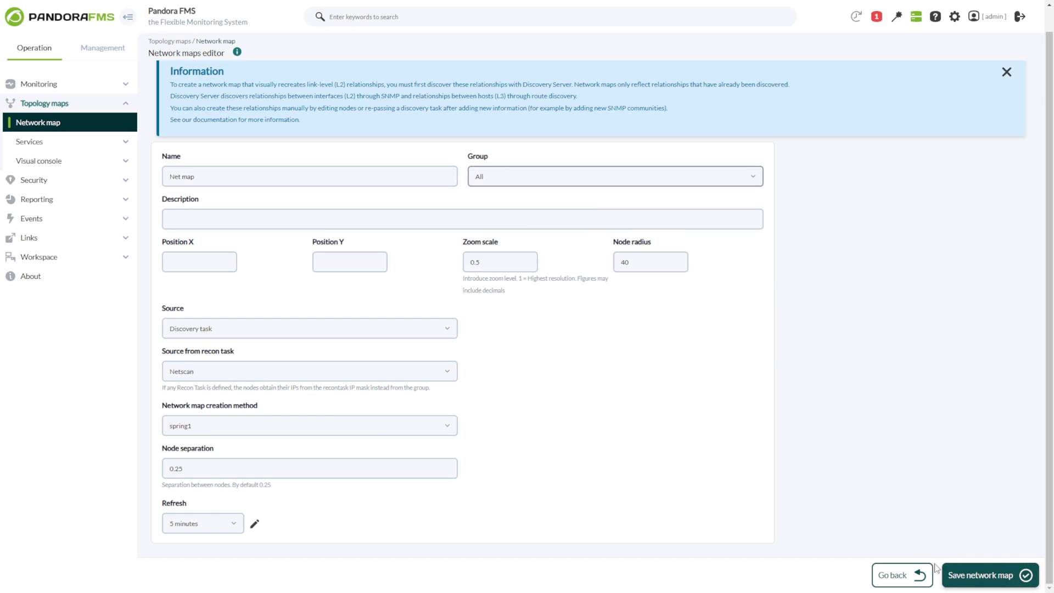
left_click(965, 585)
Spread the Manjaro, localhost.home, OnePlus, Redmi-Note-9, Redmi-Note-12-5G and liveboxfibra nodes outward around the central Pandora FMS node so they stop overlapping.
scroll(414, 252, "up", 4)
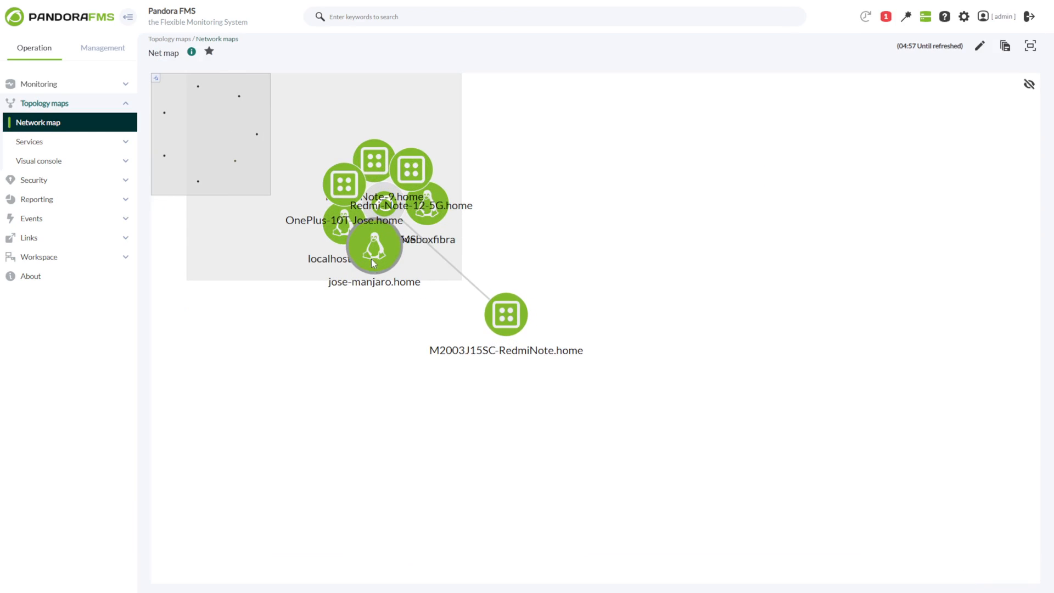
left_click_drag(372, 255, 344, 362)
left_click_drag(342, 234, 264, 295)
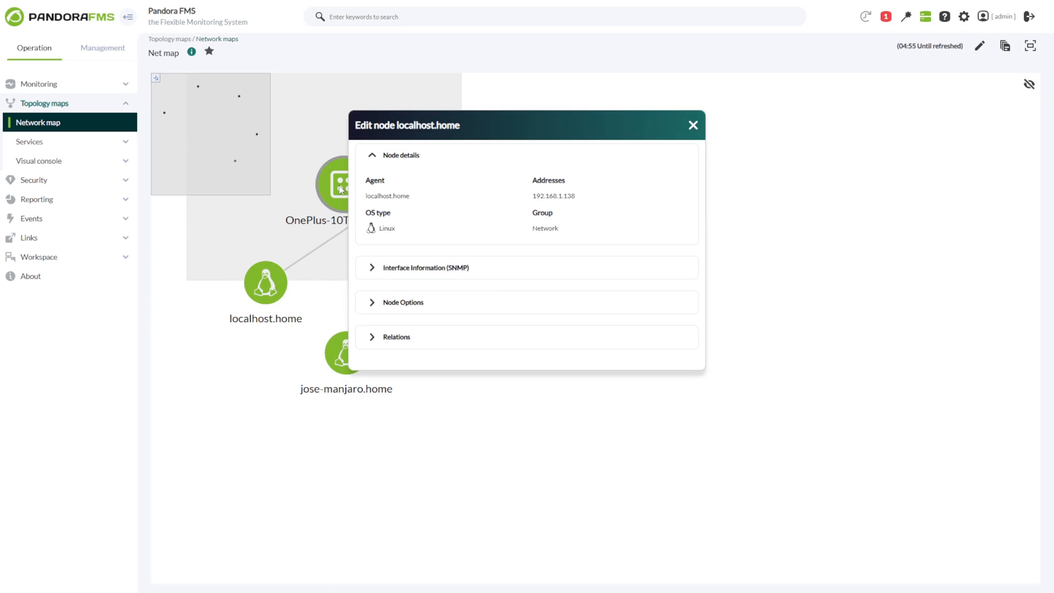
left_click(693, 125)
left_click_drag(338, 185, 277, 134)
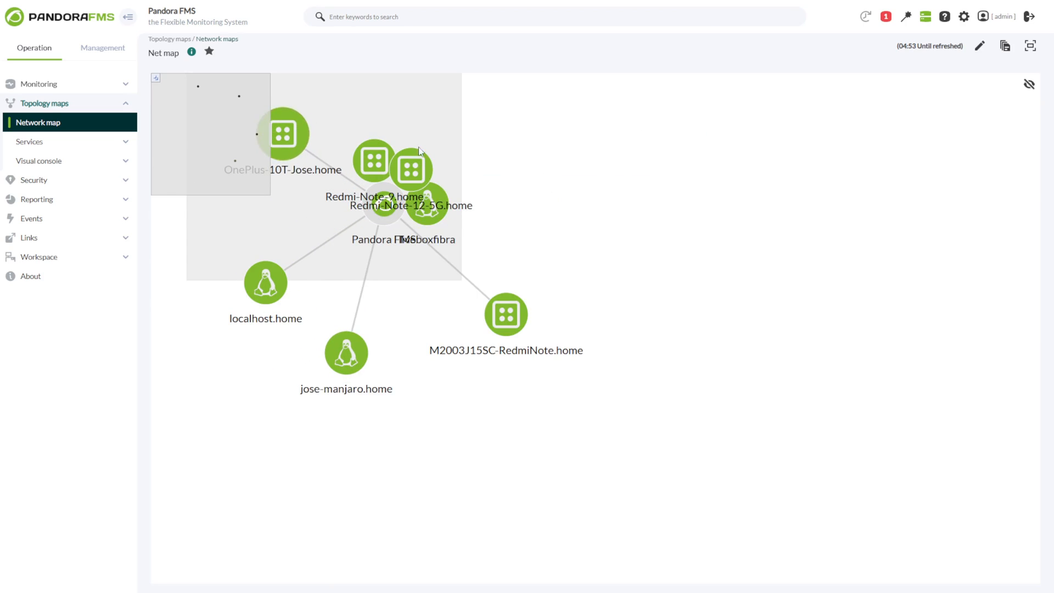
left_click_drag(375, 160, 356, 103)
left_click_drag(418, 165, 451, 104)
left_click_drag(427, 204, 505, 201)
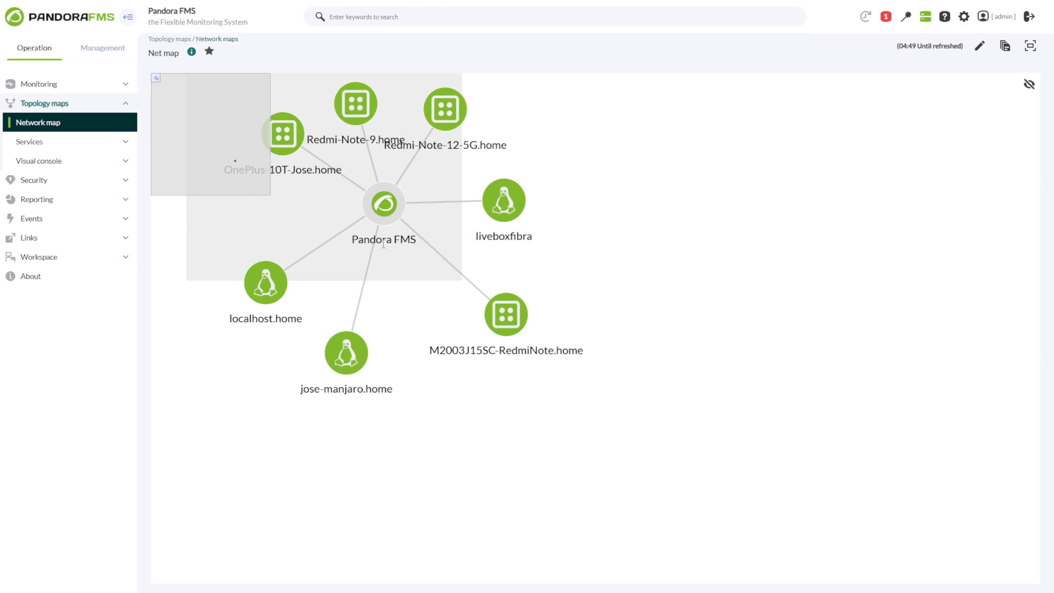